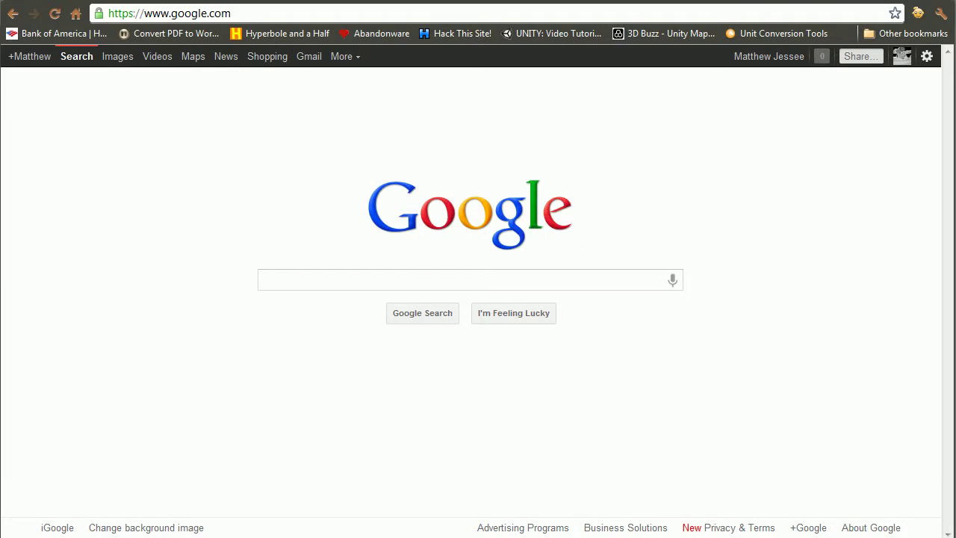
{"action": "key", "text": "ctrl+l"}
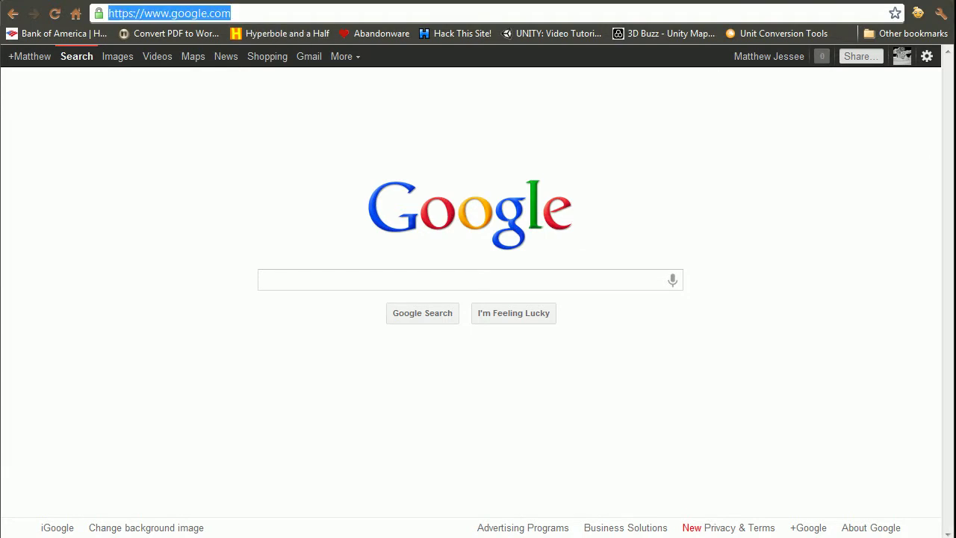
{"action": "type", "text": "www.qb"}
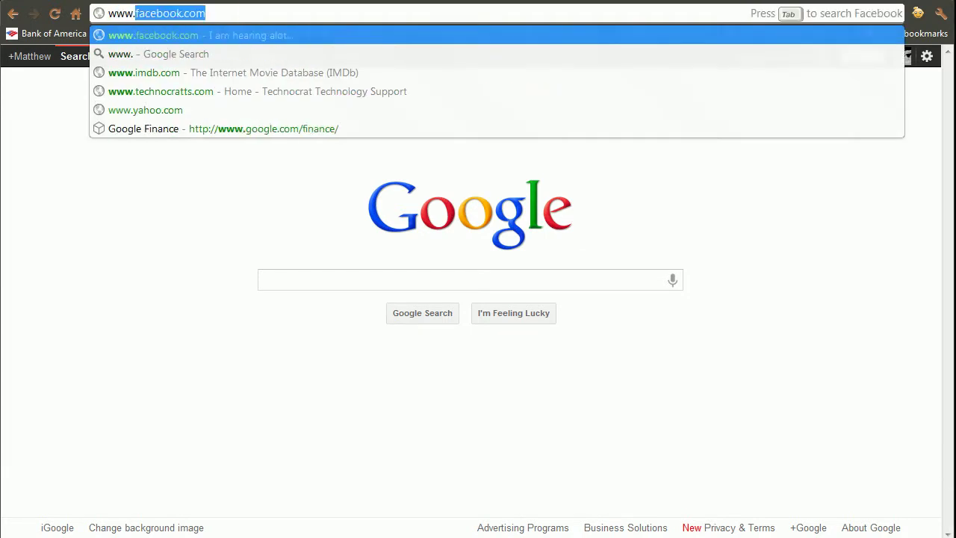
{"action": "type", "text": "rushes."}
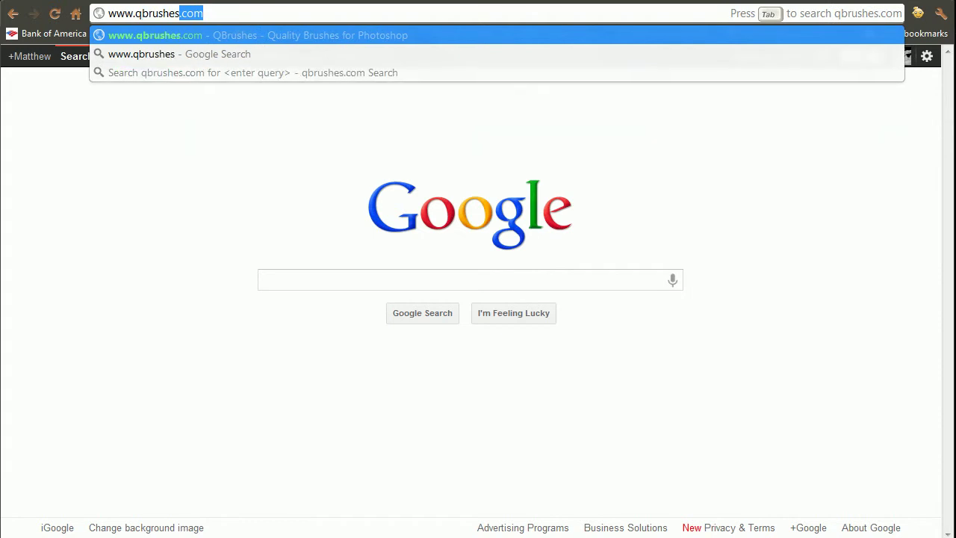
{"action": "type", "text": "net"}
{"action": "key", "text": "Return"}
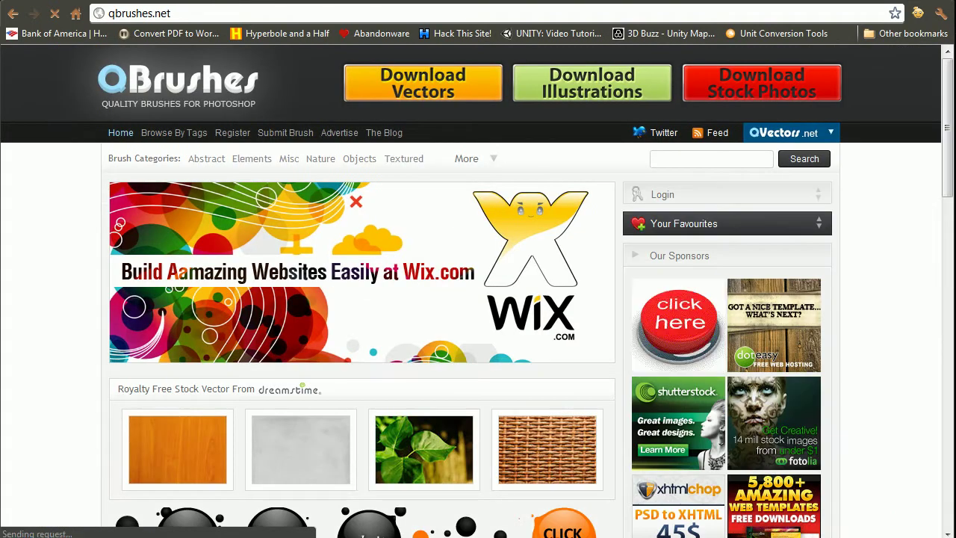
Step: Browse the Objects brush category and open the Poker brushes set
{"action": "mouse_move", "coordinate": [467, 158]}
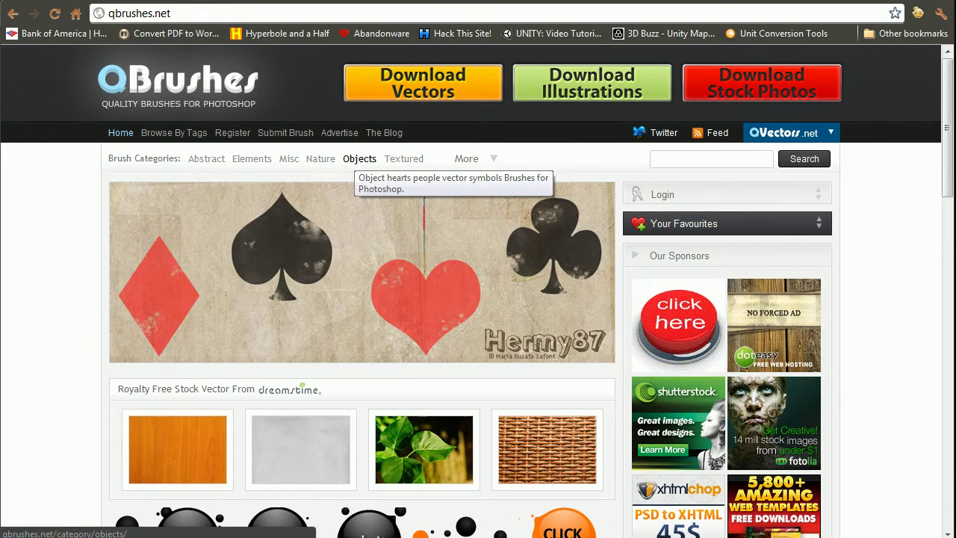
{"action": "left_click", "coordinate": [359, 158]}
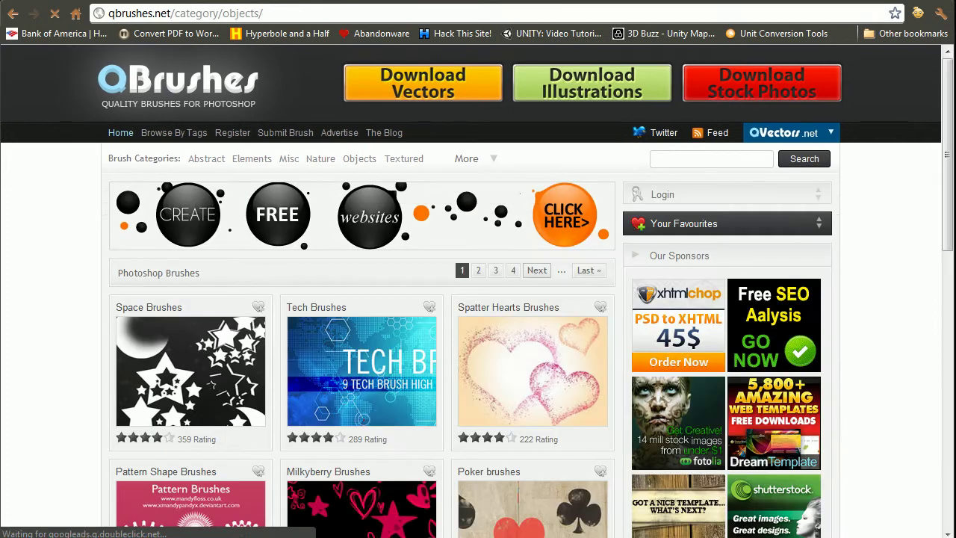
{"action": "scroll", "coordinate": [359, 158], "scroll_direction": "down", "scroll_amount": 1}
{"action": "scroll", "coordinate": [567, 418], "scroll_direction": "down", "scroll_amount": 1}
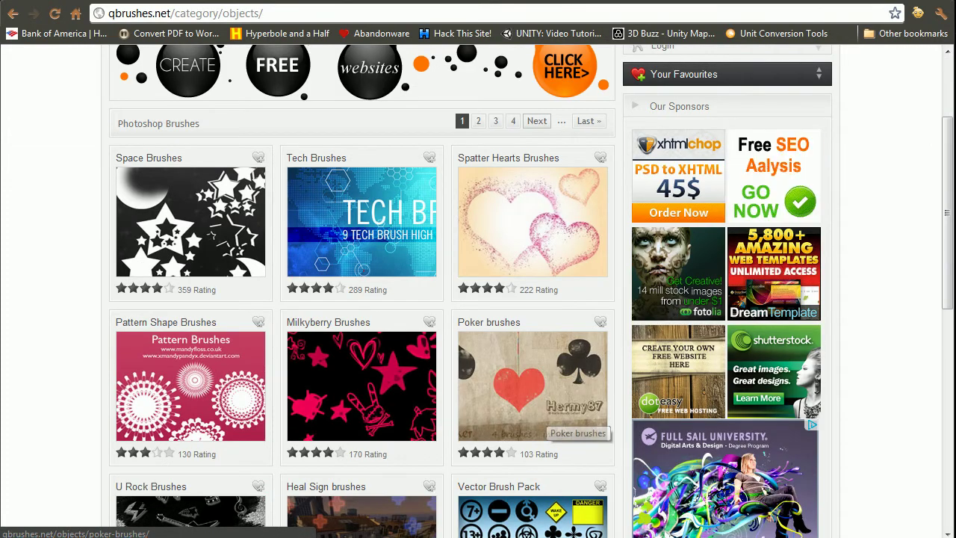
{"action": "scroll", "coordinate": [567, 418], "scroll_direction": "up", "scroll_amount": 2}
{"action": "scroll", "coordinate": [568, 418], "scroll_direction": "down", "scroll_amount": 3}
{"action": "scroll", "coordinate": [532, 314], "scroll_direction": "up", "scroll_amount": 3}
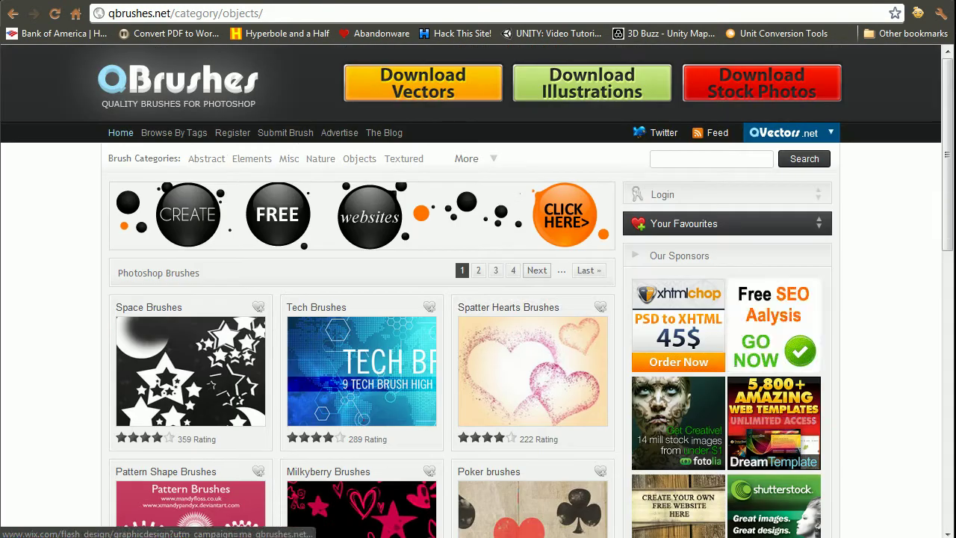
{"action": "scroll", "coordinate": [478, 299], "scroll_direction": "down", "scroll_amount": 1}
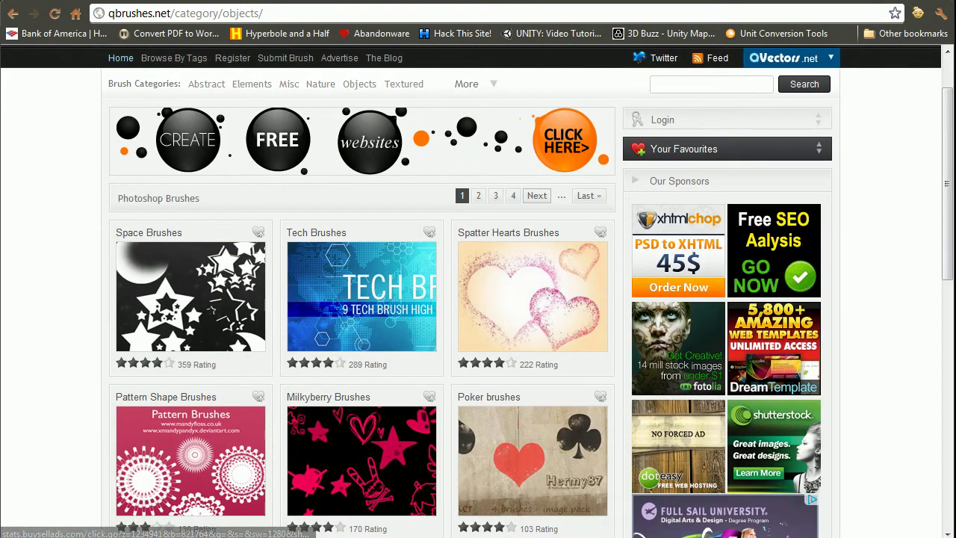
{"action": "scroll", "coordinate": [597, 407], "scroll_direction": "down", "scroll_amount": 1}
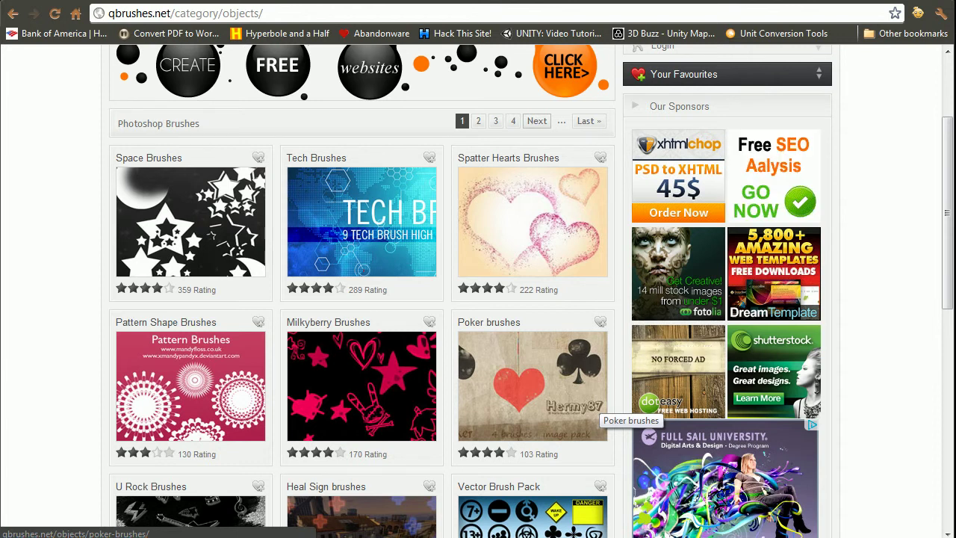
{"action": "left_click", "coordinate": [597, 400]}
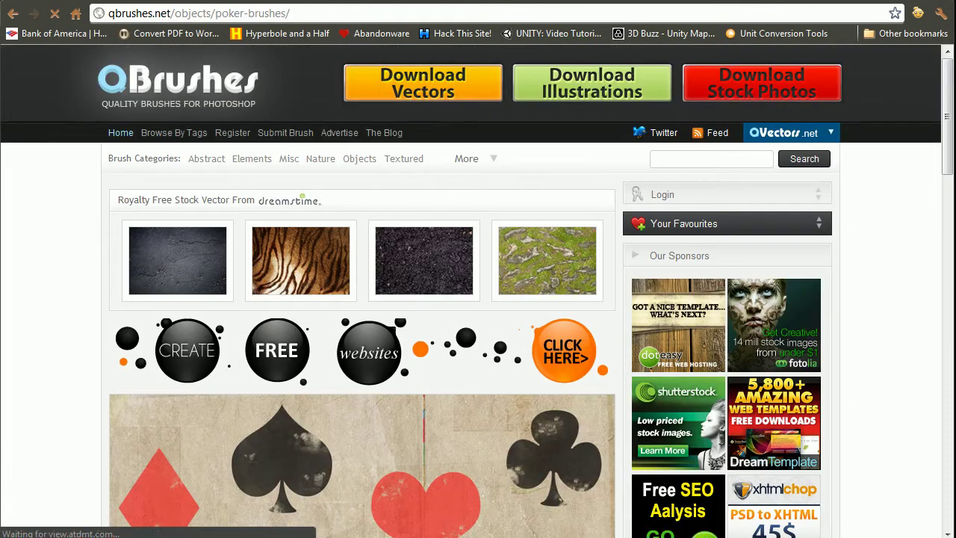
Step: Download the Poker brushes set from its detail page
{"action": "scroll", "coordinate": [351, 306], "scroll_direction": "down", "scroll_amount": 3}
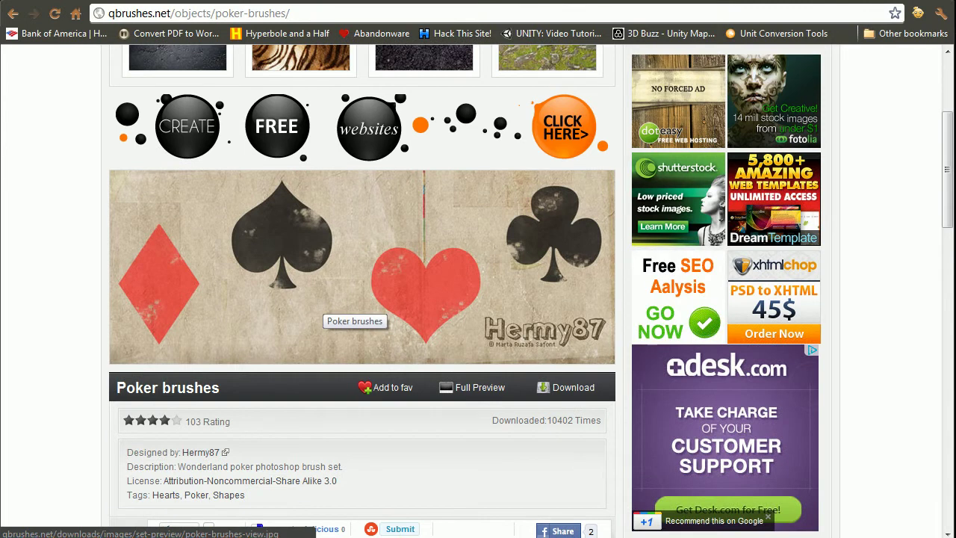
{"action": "scroll", "coordinate": [508, 239], "scroll_direction": "down", "scroll_amount": 2}
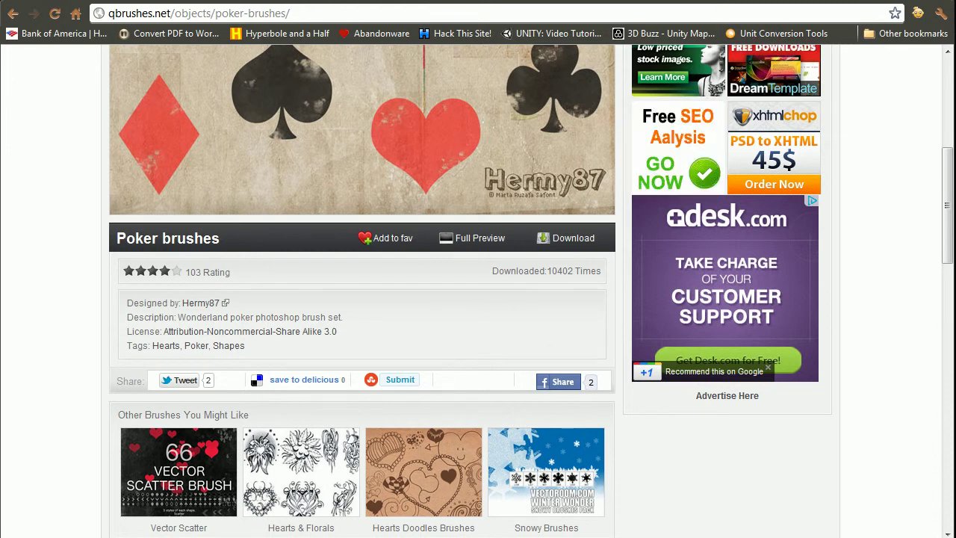
{"action": "left_click", "coordinate": [572, 237]}
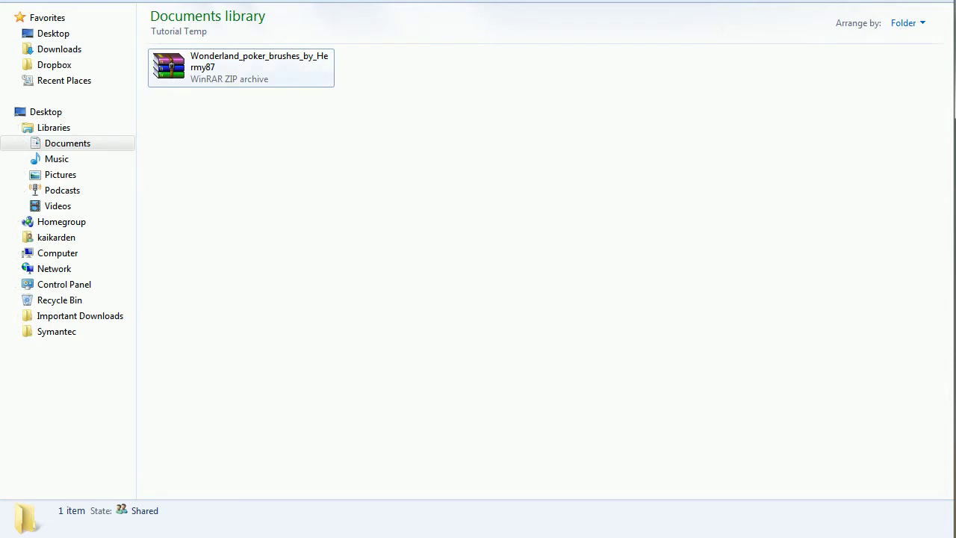
Step: Extract the Wonderland_poker_brushes_by_Hermy87 archive in the Tutorial Temp folder and open the extracted folder
{"action": "right_click", "coordinate": [231, 67]}
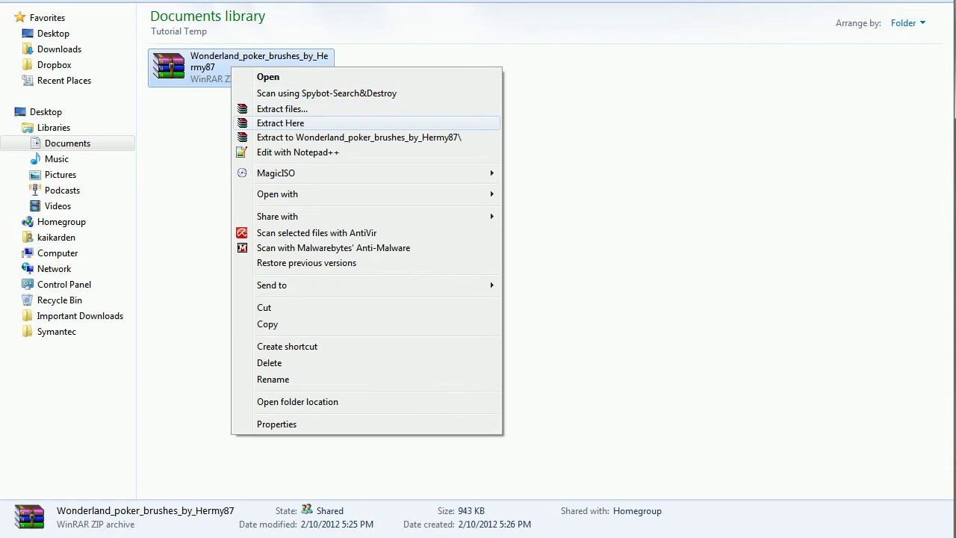
{"action": "key", "text": "Return"}
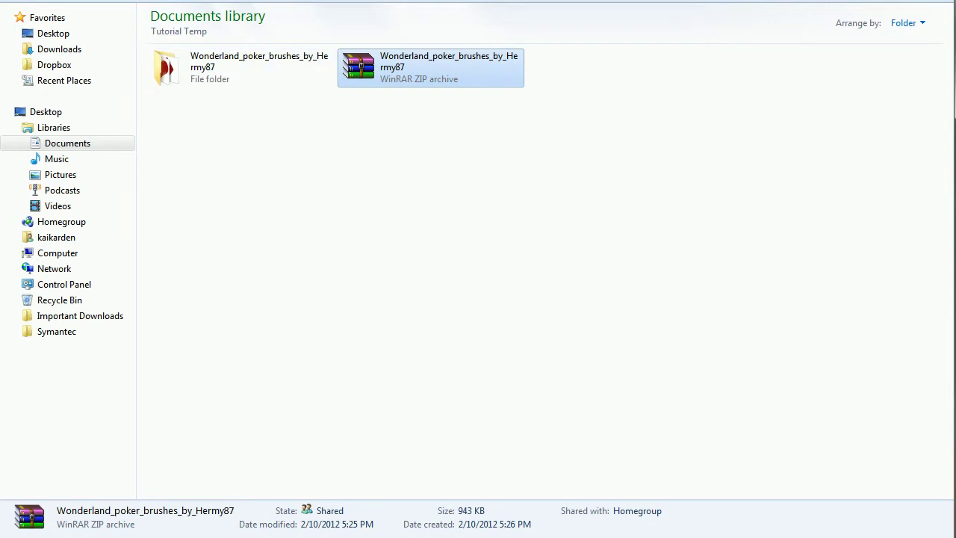
{"action": "left_click", "coordinate": [298, 161]}
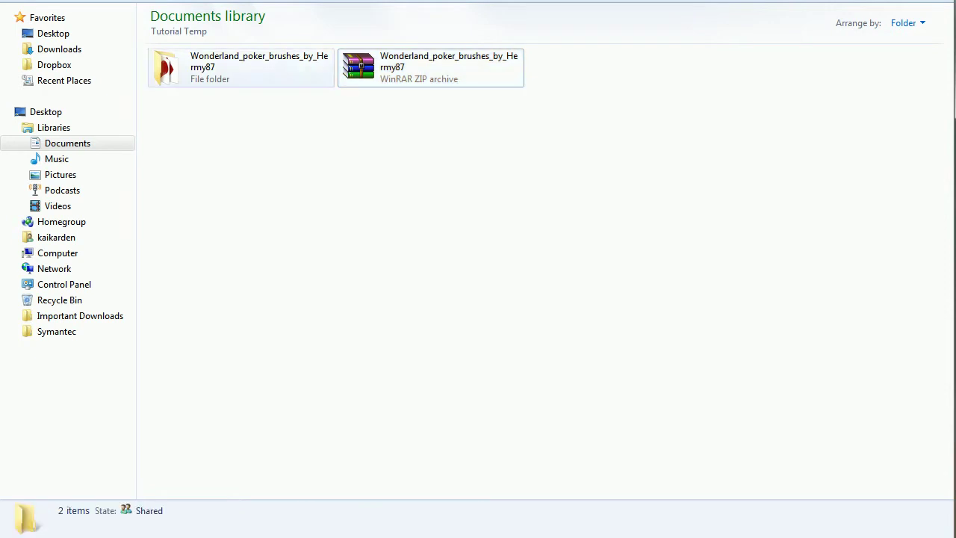
{"action": "double_click", "coordinate": [239, 67]}
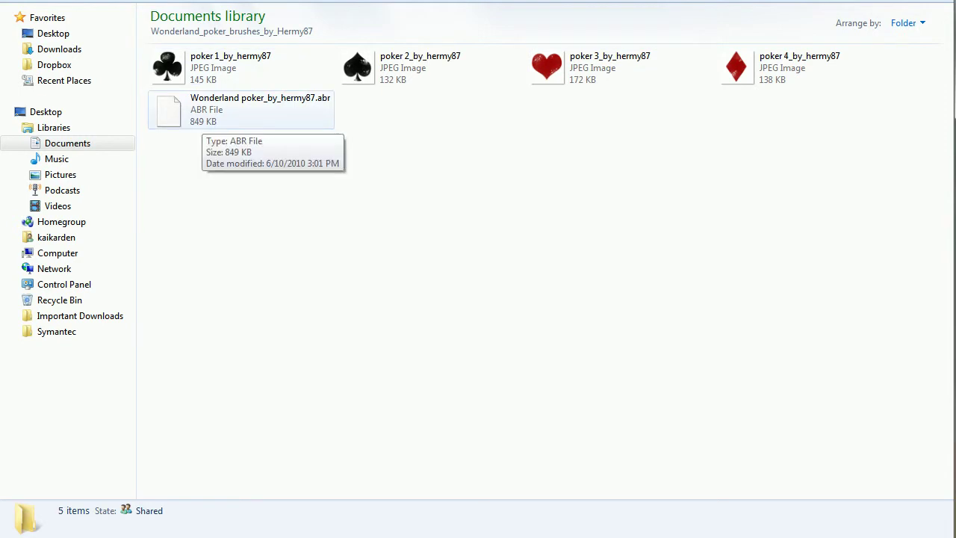
Step: Select the Wonderland poker_by_hermy87.abr brush file, and open the Presets folder inside the Photoshop program folder
{"action": "left_click", "coordinate": [205, 115]}
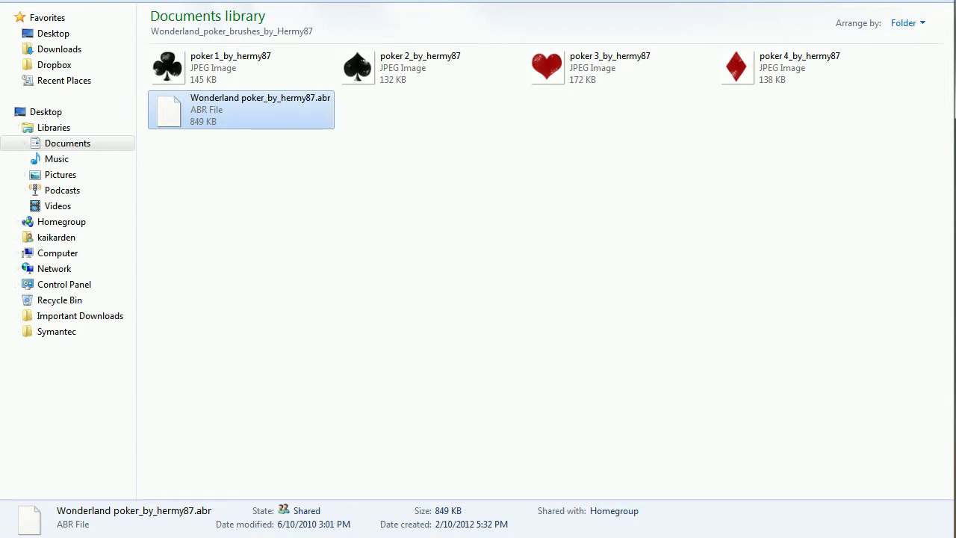
{"action": "key", "text": "alt+Tab"}
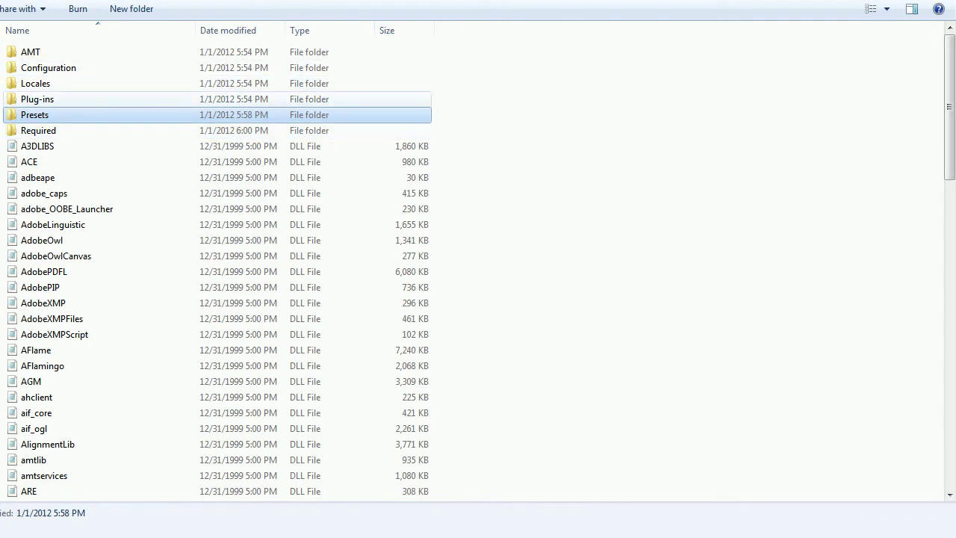
{"action": "double_click", "coordinate": [35, 114]}
{"action": "double_click", "coordinate": [35, 83]}
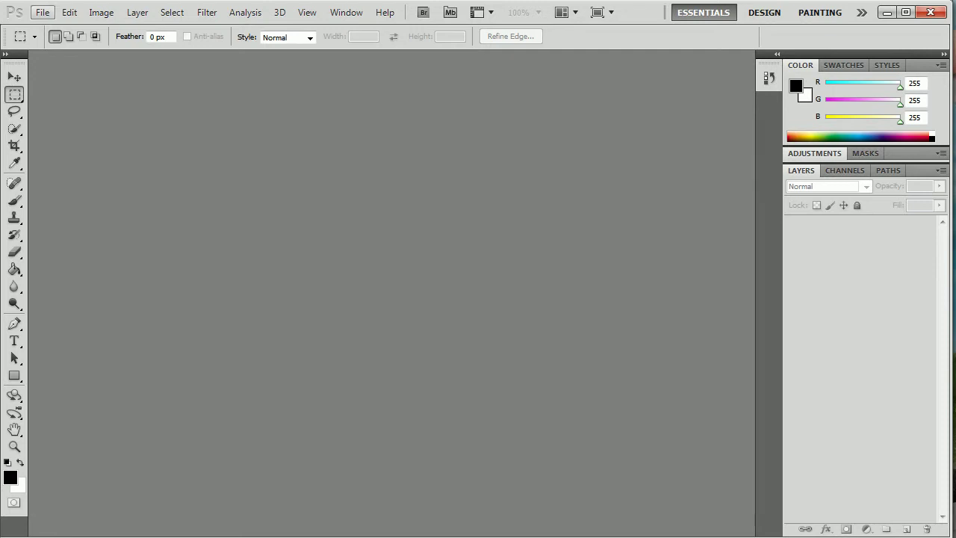
Step: Switch to Photoshop and create a 1920 by 1080 pixel RGB document at 350 pixels/inch with transparent background contents
{"action": "left_click", "coordinate": [42, 13]}
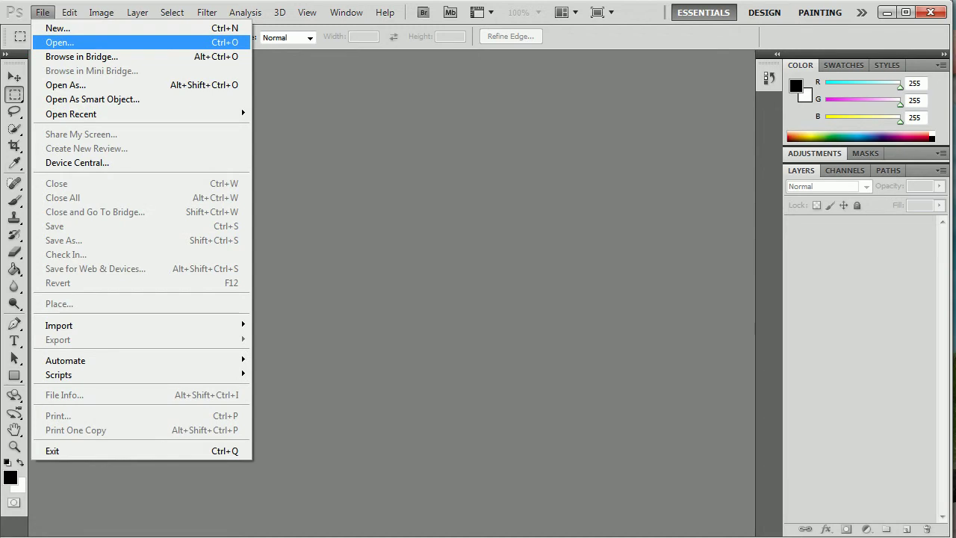
{"action": "key", "text": "Up"}
{"action": "key", "text": "Return"}
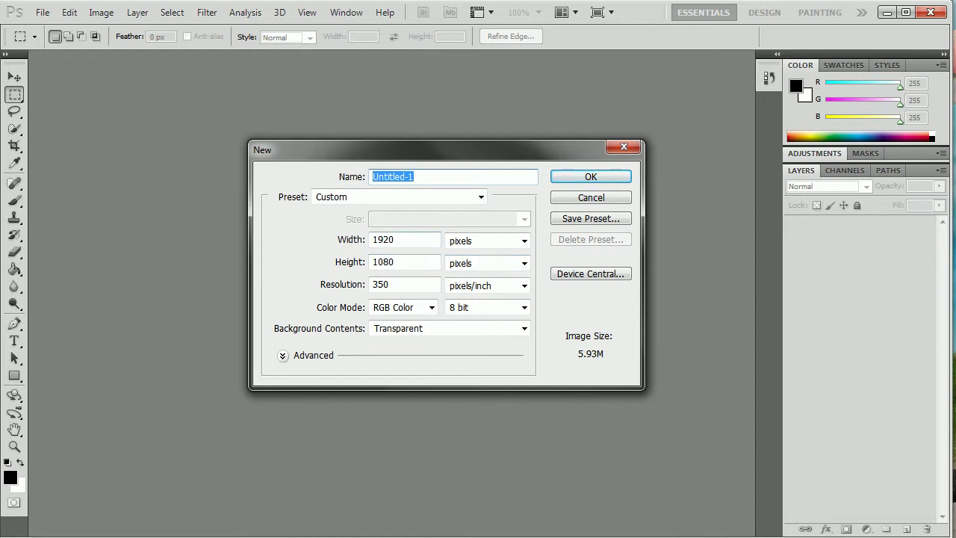
{"action": "double_click", "coordinate": [394, 284]}
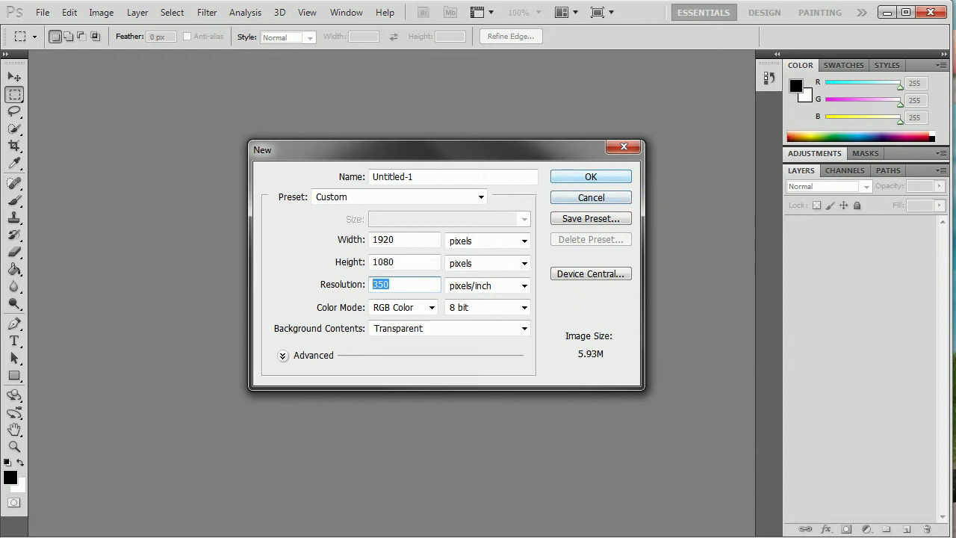
{"action": "key", "text": "Return"}
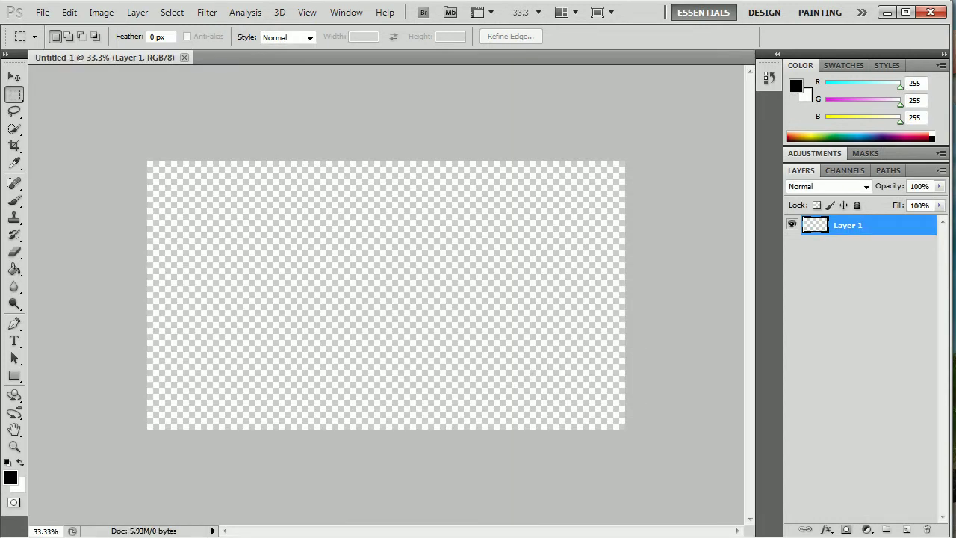
Step: Add the text "Love Is In The Air" in black 30 pt Arial Black across the middle of the canvas
{"action": "left_click", "coordinate": [14, 340]}
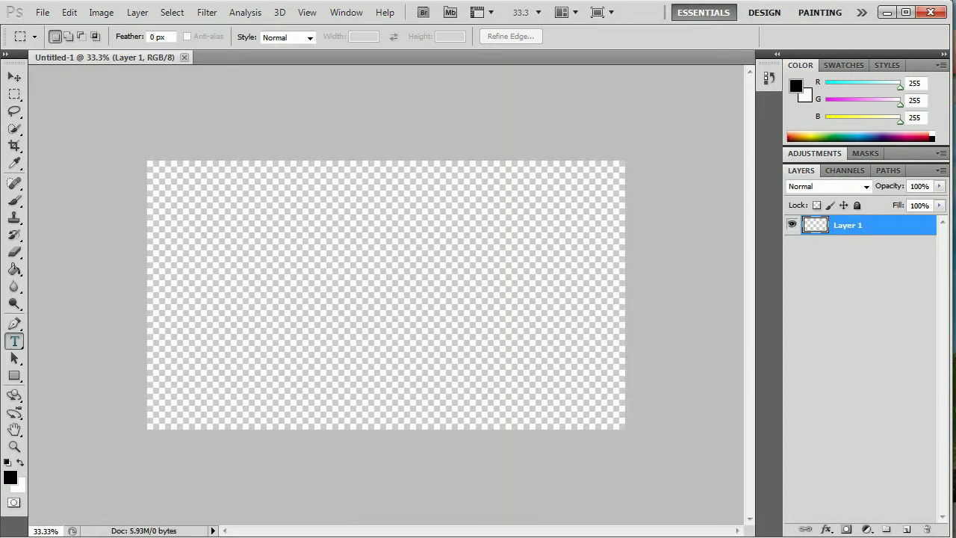
{"action": "left_click", "coordinate": [209, 284]}
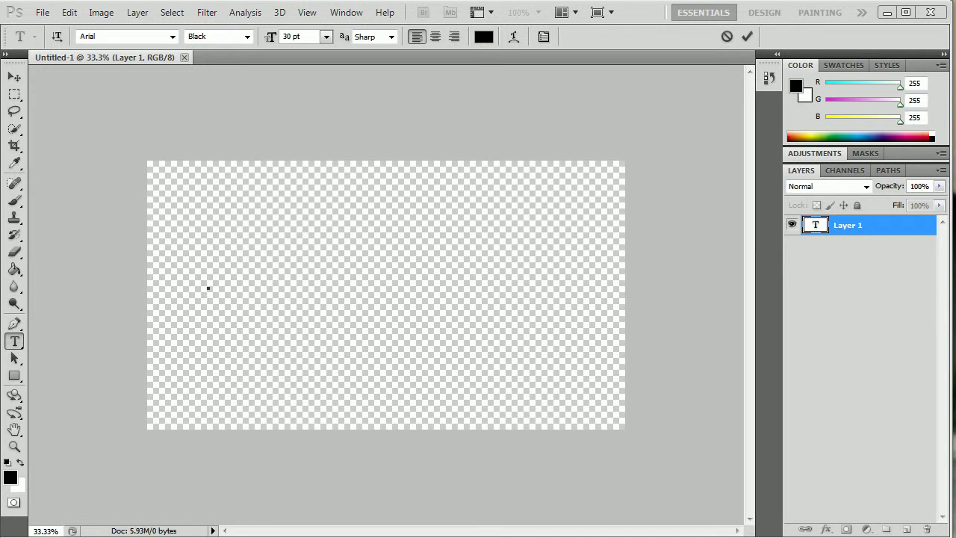
{"action": "type", "text": "L"}
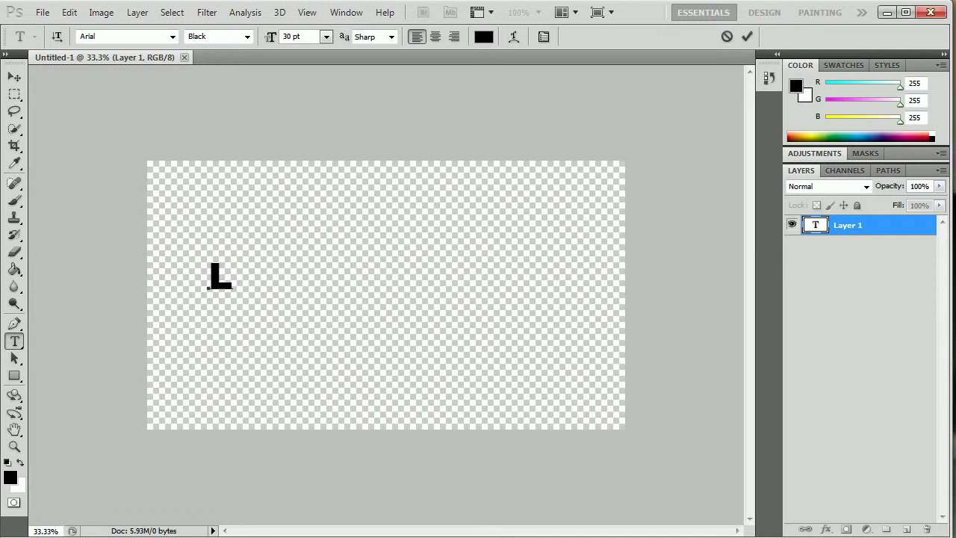
{"action": "type", "text": "ove Is In the"}
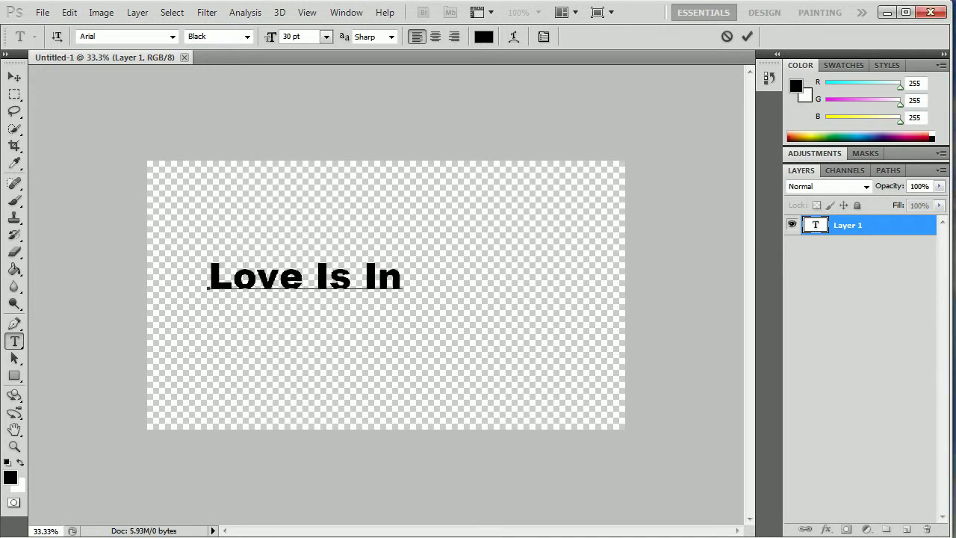
{"action": "key", "text": "BackSpace"}
{"action": "key", "text": "BackSpace"}
{"action": "key", "text": "BackSpace"}
{"action": "key", "text": "BackSpace"}
{"action": "type", "text": "The Air"}
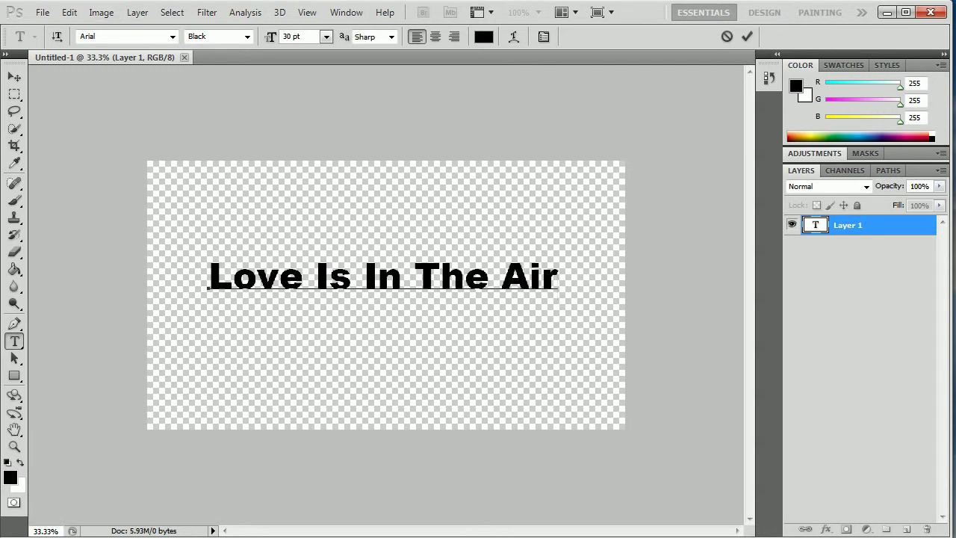
Step: Move the "Love Is In The Air" text slightly down toward the vertical centre of the canvas
{"action": "left_click", "coordinate": [14, 77]}
{"action": "mouse_move", "coordinate": [373, 277]}
{"action": "left_mouse_down"}
{"action": "mouse_move", "coordinate": [363, 280]}
{"action": "mouse_move", "coordinate": [371, 287]}
{"action": "left_mouse_up"}
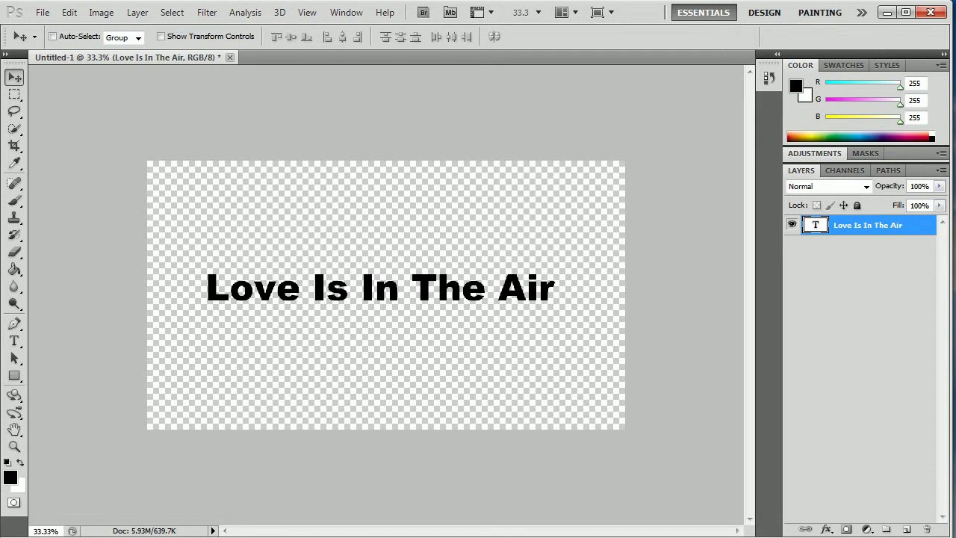
{"action": "left_click_drag", "start_coordinate": [371, 288], "coordinate": [373, 287]}
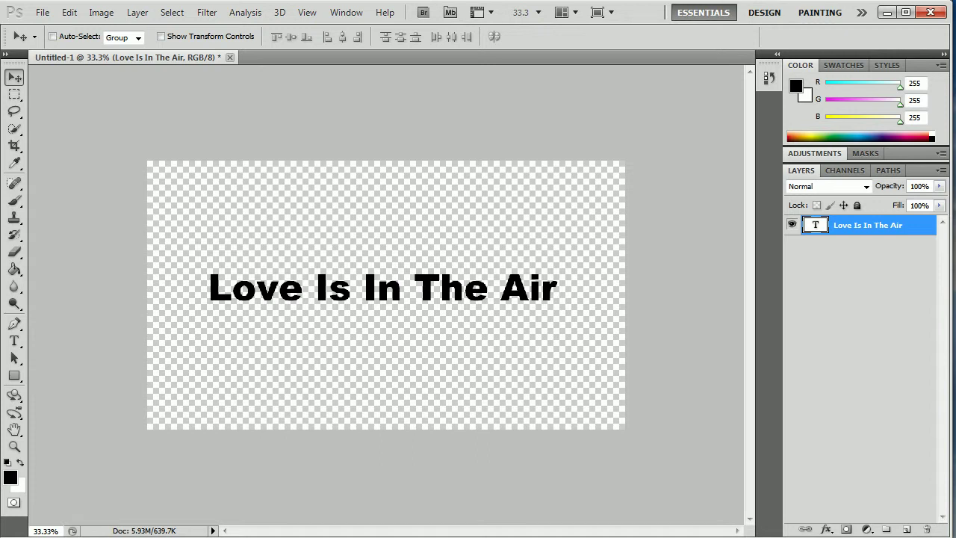
Step: Enable Bevel and Emboss with Contour, Satin and Color Overlay in the layer style of the "Love Is In The Air" text
{"action": "left_click_drag", "start_coordinate": [336, 340], "coordinate": [373, 140]}
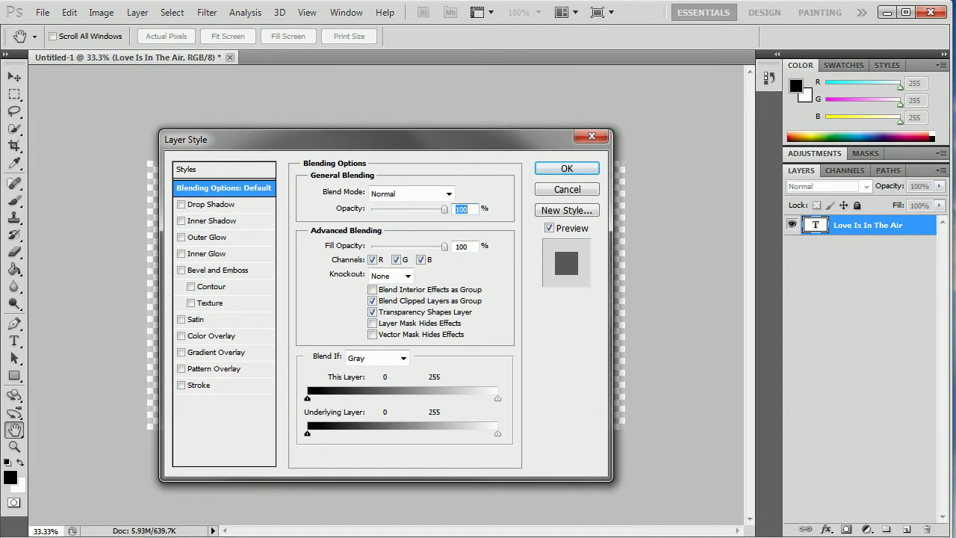
{"action": "left_click_drag", "start_coordinate": [373, 139], "coordinate": [375, 135]}
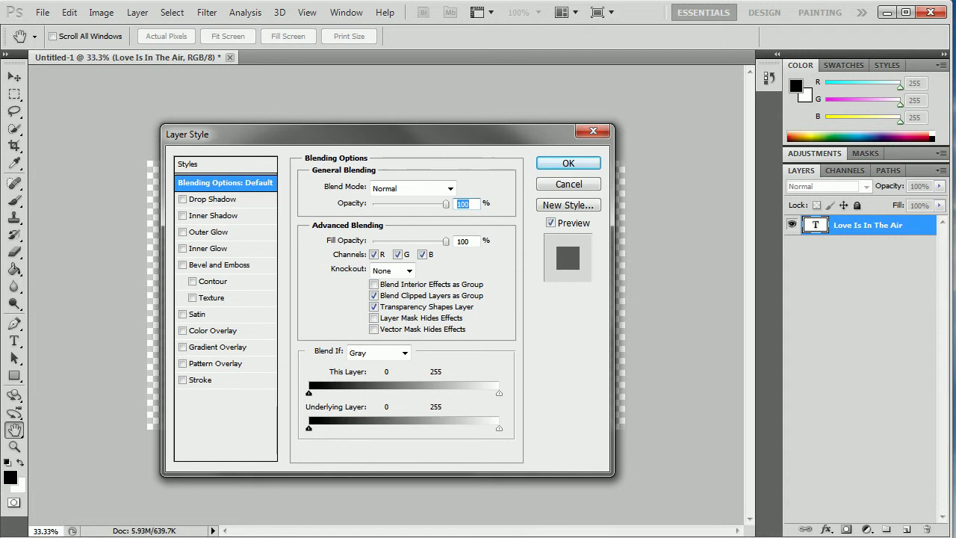
{"action": "left_click_drag", "start_coordinate": [375, 135], "coordinate": [379, 103]}
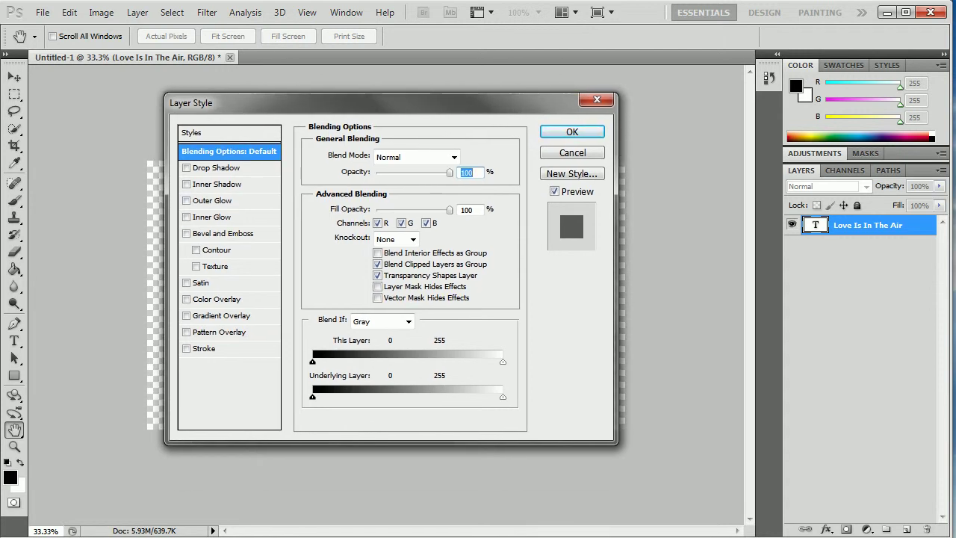
{"action": "left_click", "coordinate": [186, 233]}
{"action": "left_click", "coordinate": [196, 249]}
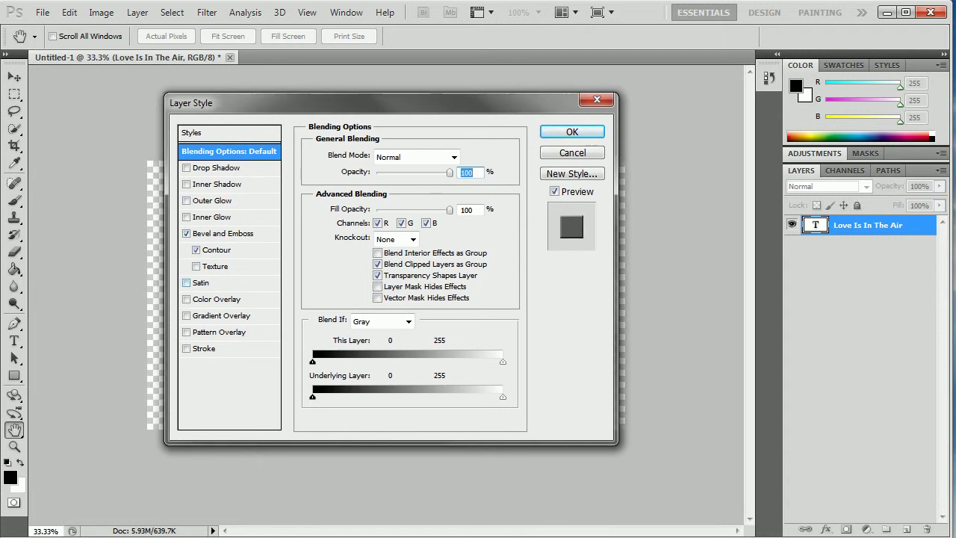
{"action": "left_click", "coordinate": [186, 283]}
{"action": "left_click", "coordinate": [186, 298]}
Step: Set the text's Color Overlay to the light red ff5d5d
{"action": "left_click", "coordinate": [219, 299]}
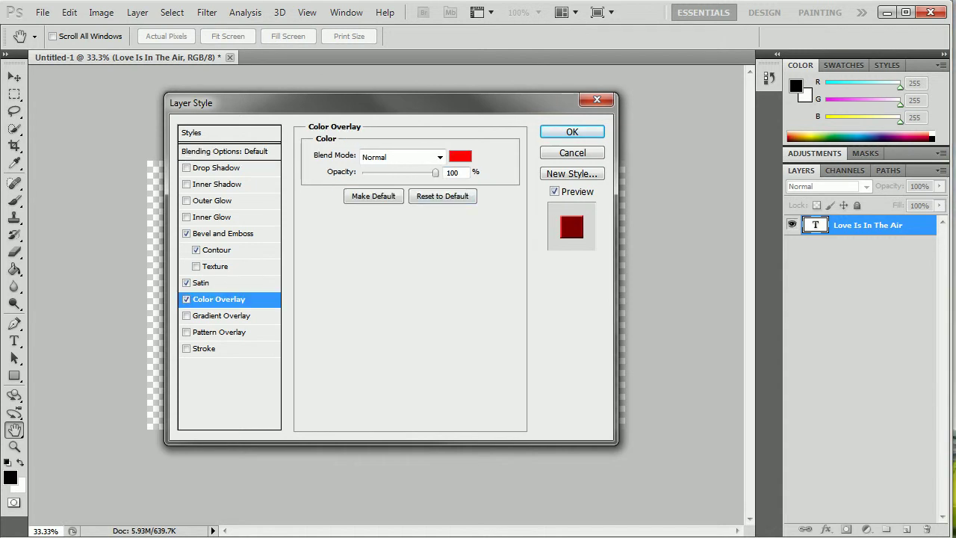
{"action": "left_click", "coordinate": [460, 156]}
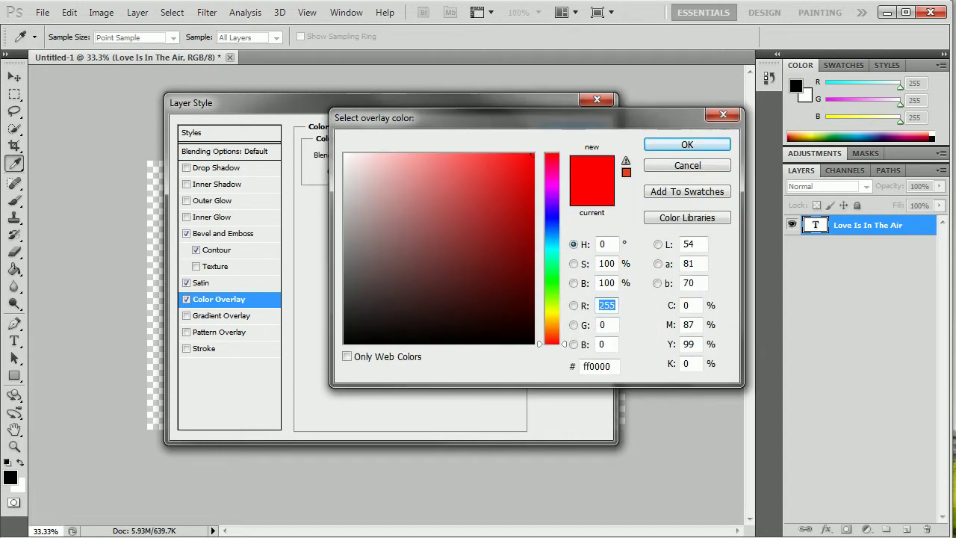
{"action": "left_click_drag", "start_coordinate": [533, 155], "coordinate": [464, 154]}
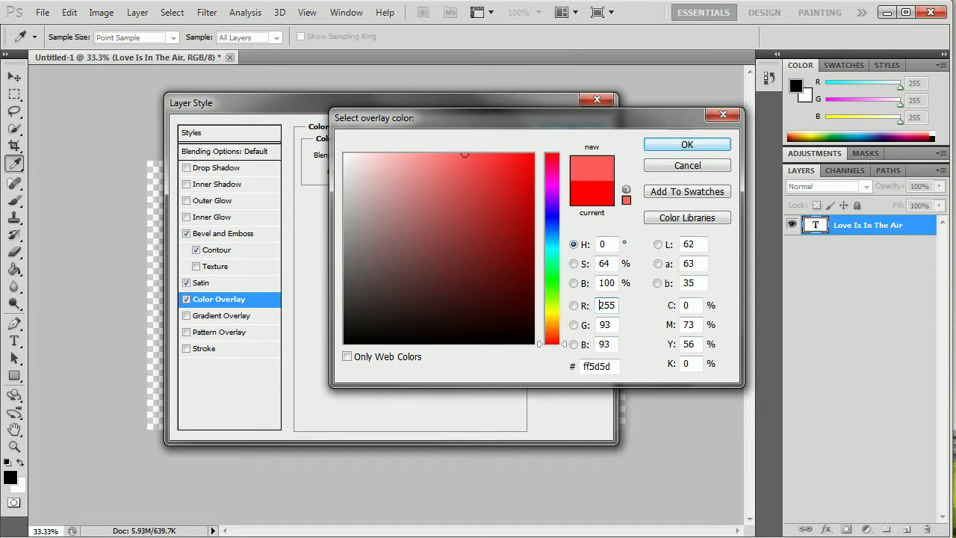
{"action": "left_click", "coordinate": [687, 144]}
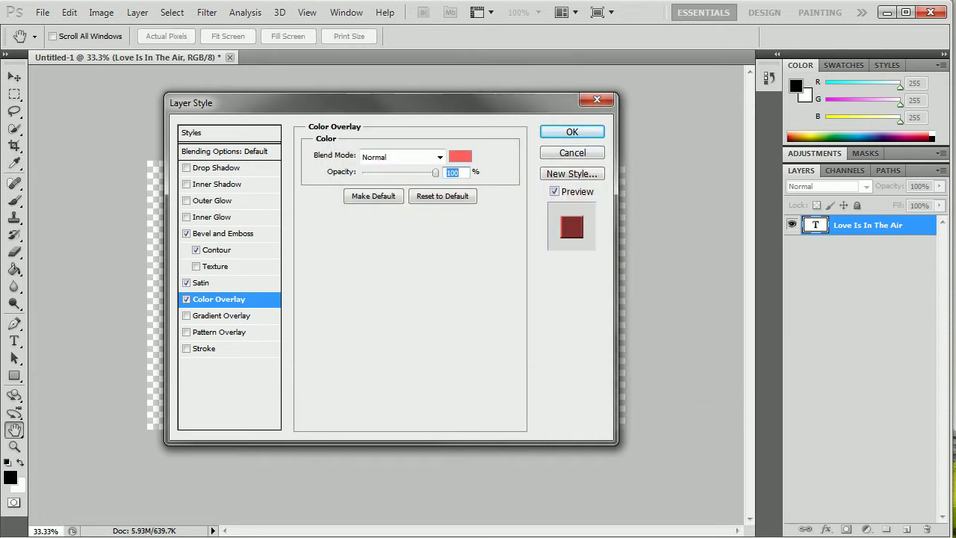
Step: Set the Satin effect's angle to -171° and slightly lower its opacity
{"action": "left_click", "coordinate": [191, 283]}
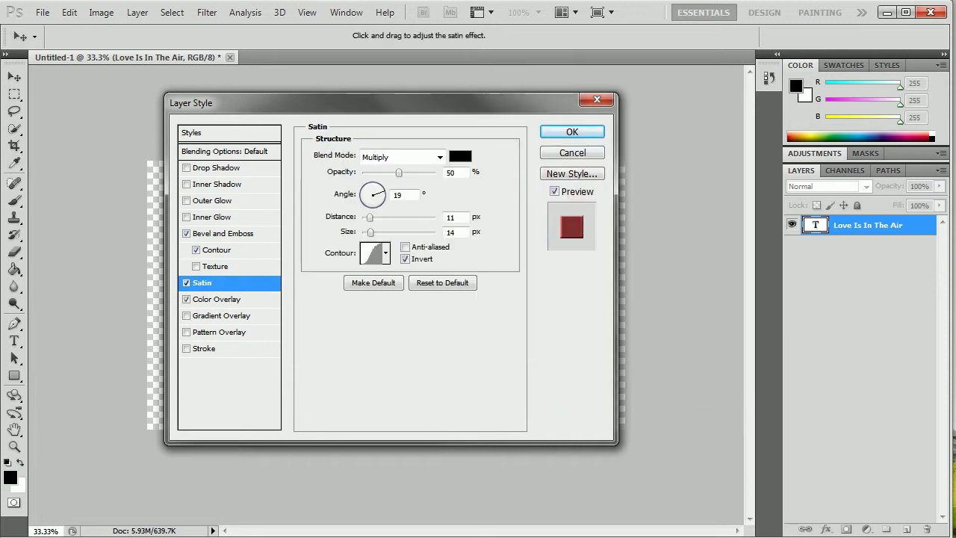
{"action": "left_click_drag", "start_coordinate": [381, 102], "coordinate": [687, 192]}
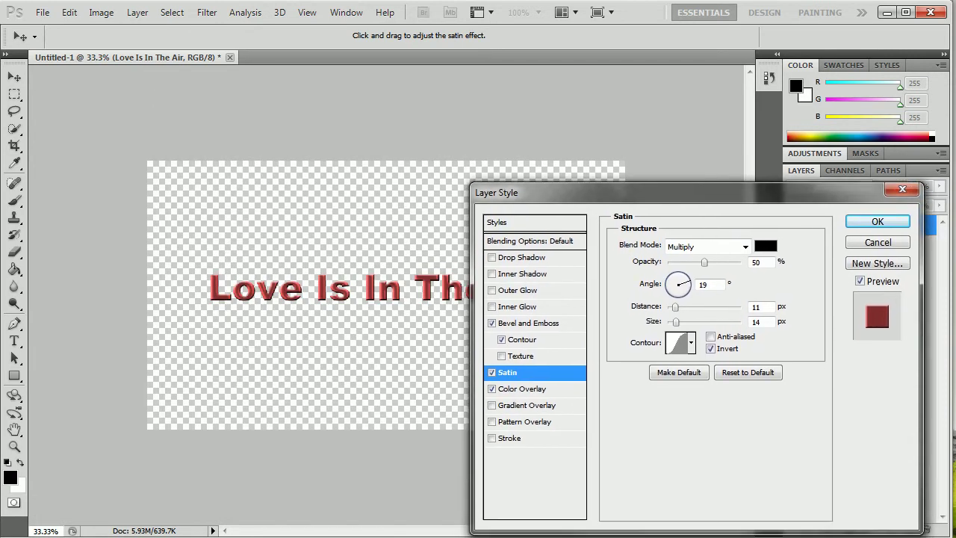
{"action": "left_click_drag", "start_coordinate": [685, 282], "coordinate": [667, 285]}
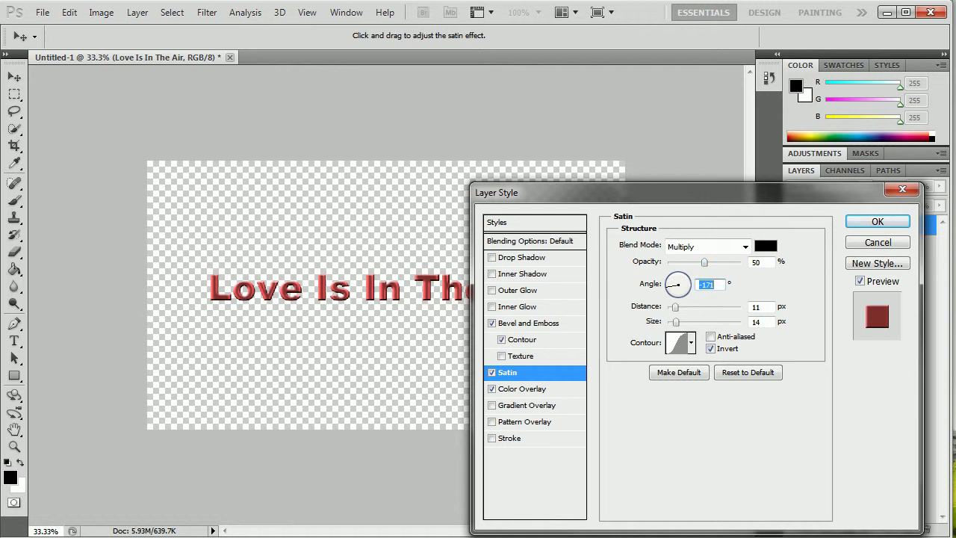
{"action": "left_click_drag", "start_coordinate": [704, 262], "coordinate": [701, 262]}
Step: Set the Bevel and Emboss depth to 250% while viewing the text at actual pixels, and apply the layer style
{"action": "left_click", "coordinate": [531, 323]}
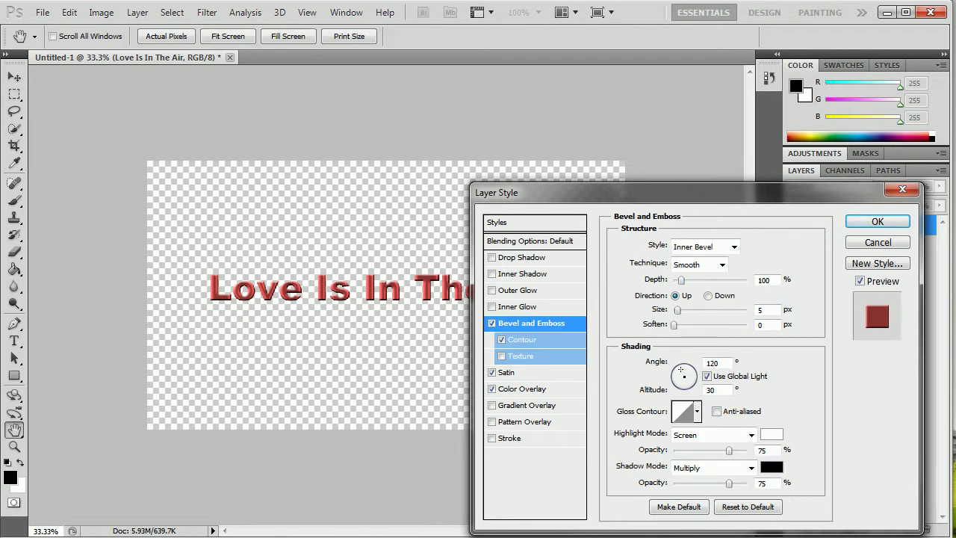
{"action": "left_click", "coordinate": [228, 35]}
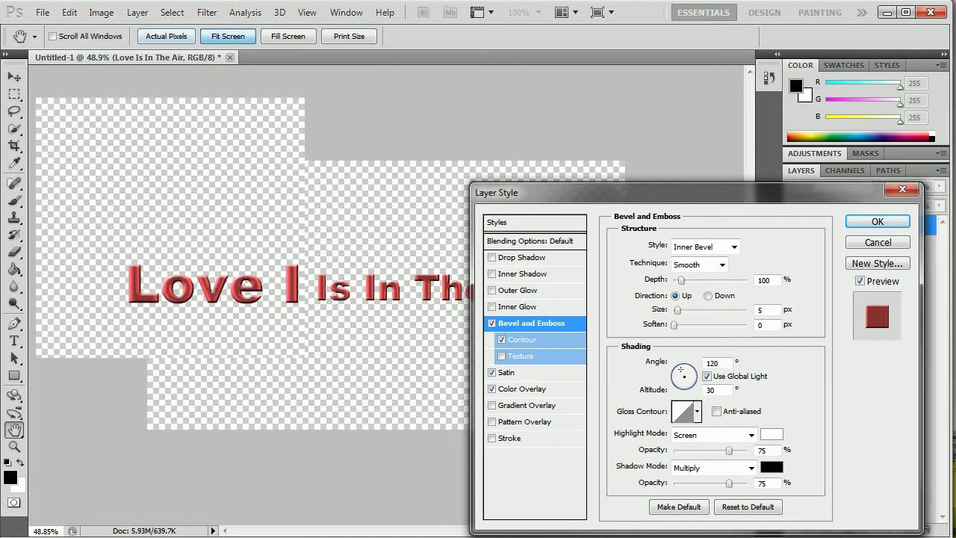
{"action": "left_click", "coordinate": [165, 35]}
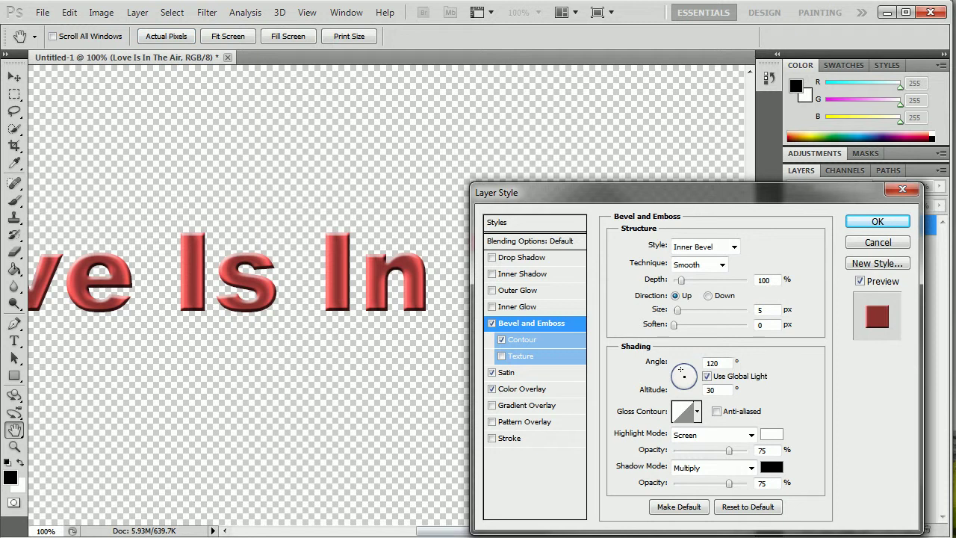
{"action": "left_click_drag", "start_coordinate": [449, 531], "coordinate": [409, 531]}
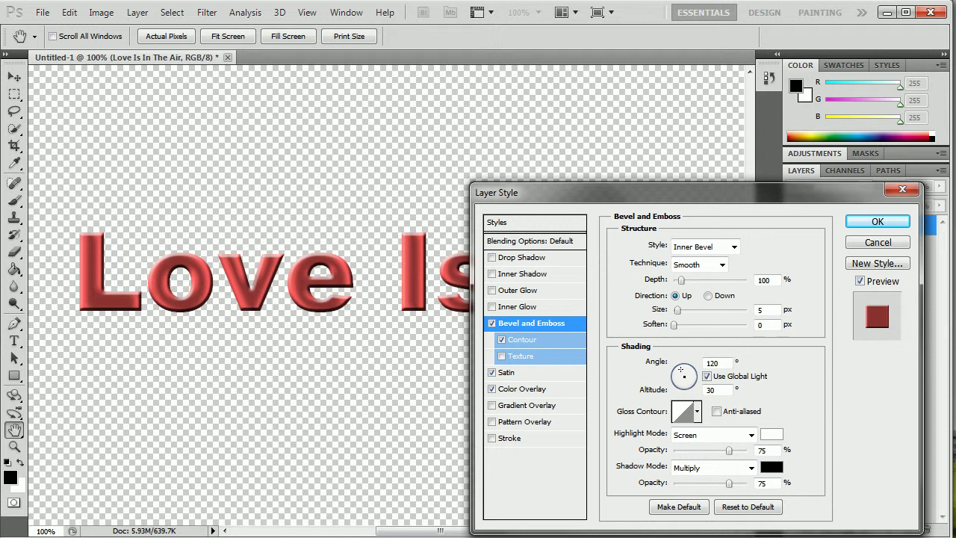
{"action": "type", "text": "337"}
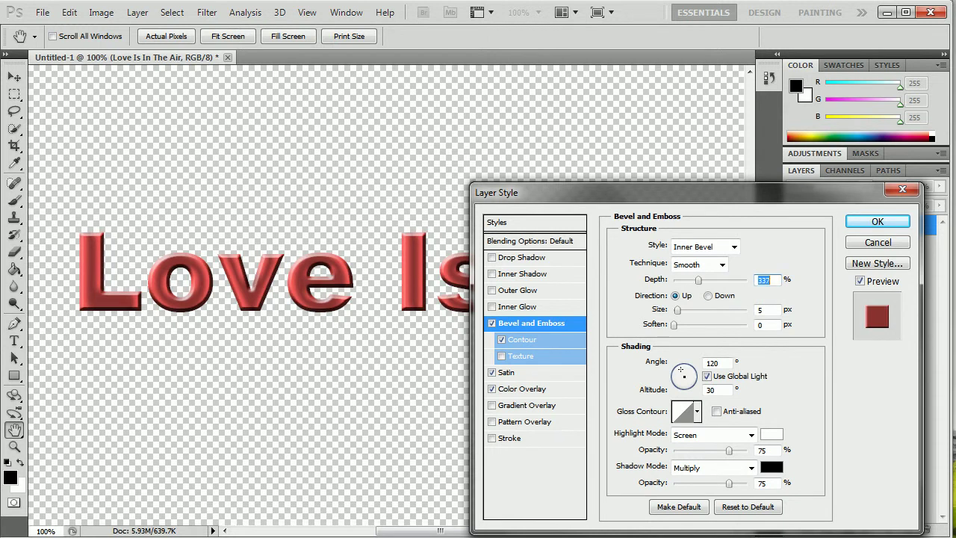
{"action": "key", "text": "shift+Down"}
{"action": "key", "text": "shift+Down"}
{"action": "key", "text": "shift+Down"}
{"action": "key", "text": "shift+Down"}
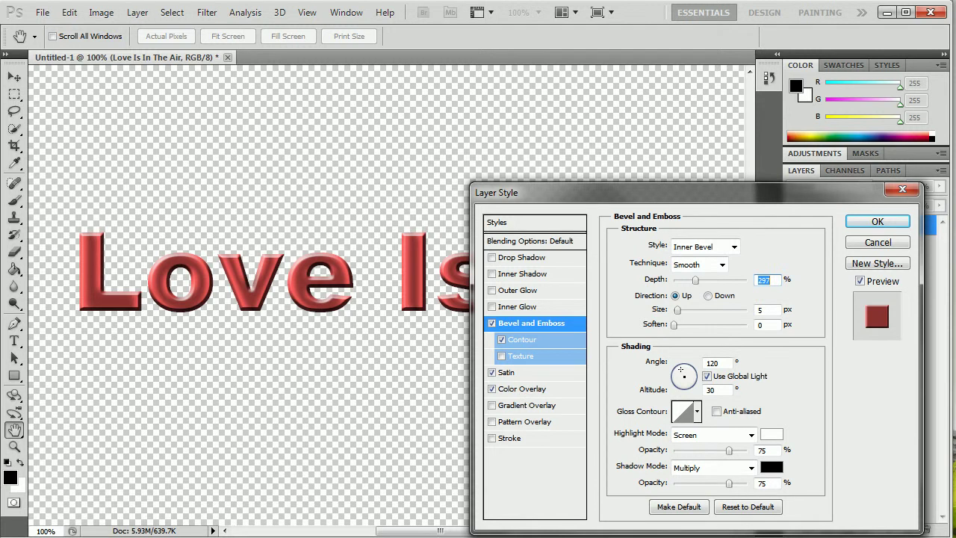
{"action": "key", "text": "Return"}
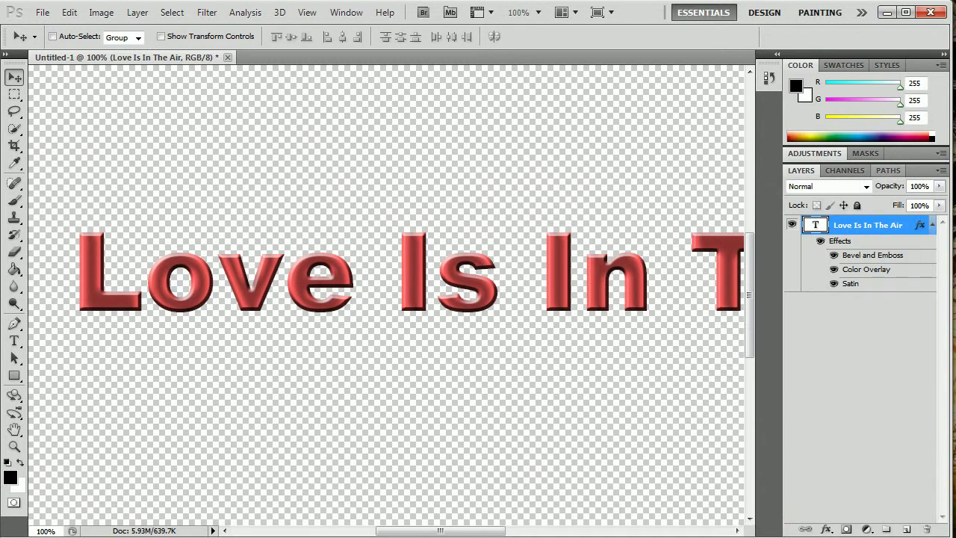
Step: Reopen the text's layer style, set the Bevel and Emboss size to 6 px, and apply it
{"action": "double_click", "coordinate": [920, 225]}
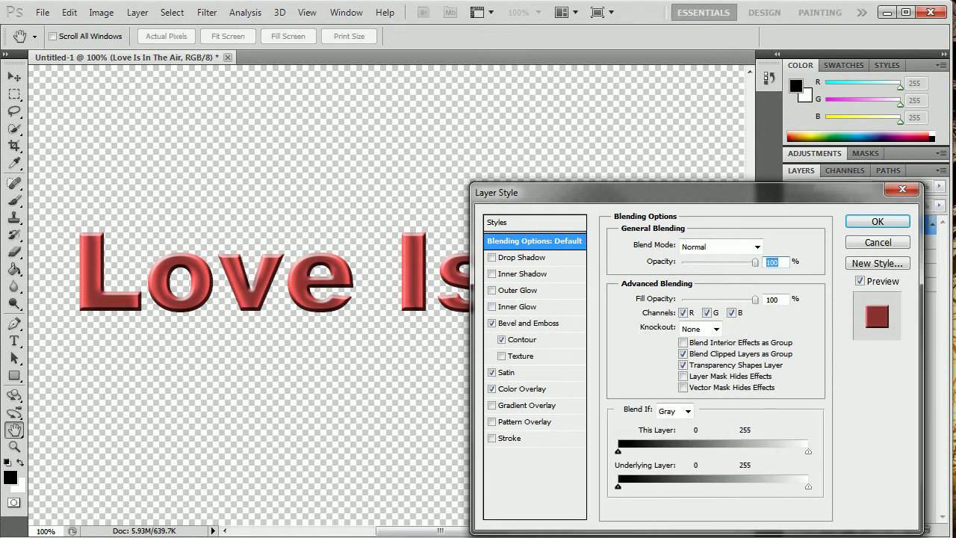
{"action": "left_click", "coordinate": [528, 323]}
{"action": "left_click", "coordinate": [766, 309]}
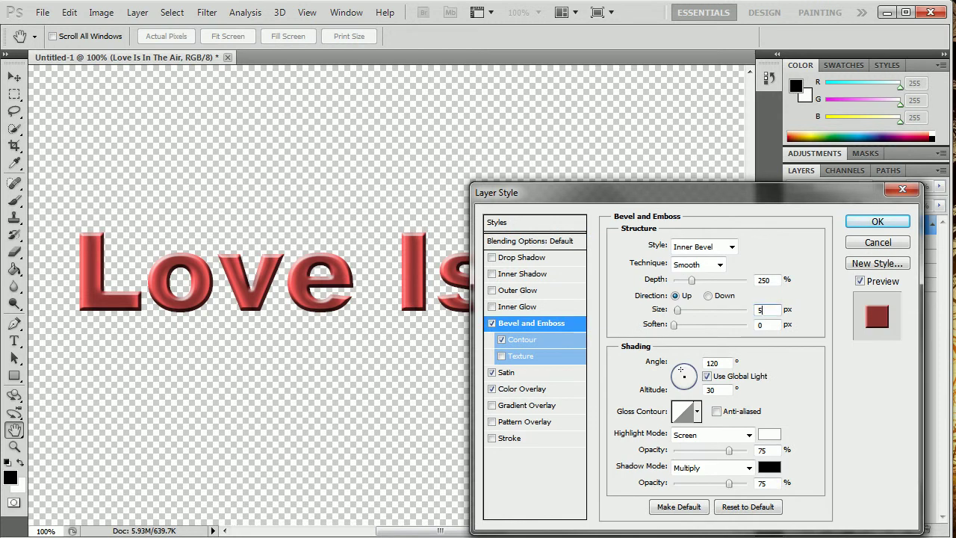
{"action": "key", "text": "Return"}
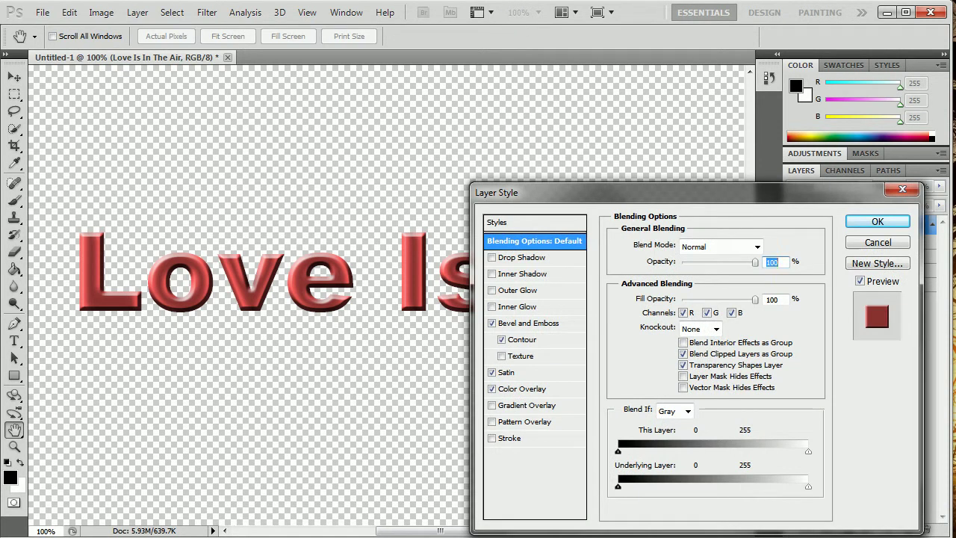
Step: Set the bevel Contour range to 70% with anti-aliasing, and apply the layer style
{"action": "left_click", "coordinate": [523, 339]}
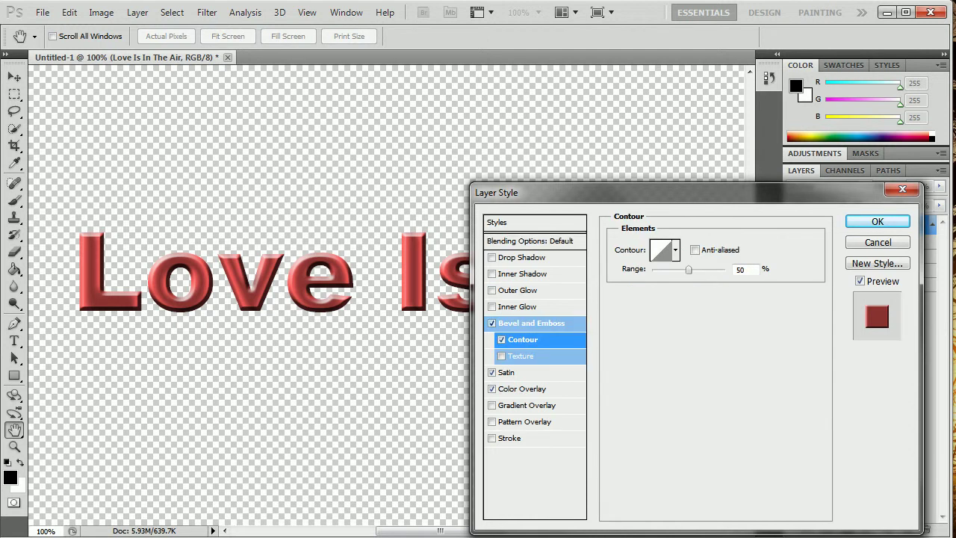
{"action": "left_click_drag", "start_coordinate": [689, 269], "coordinate": [703, 269]}
{"action": "left_click", "coordinate": [694, 249]}
{"action": "left_click", "coordinate": [675, 250]}
{"action": "key", "text": "Escape"}
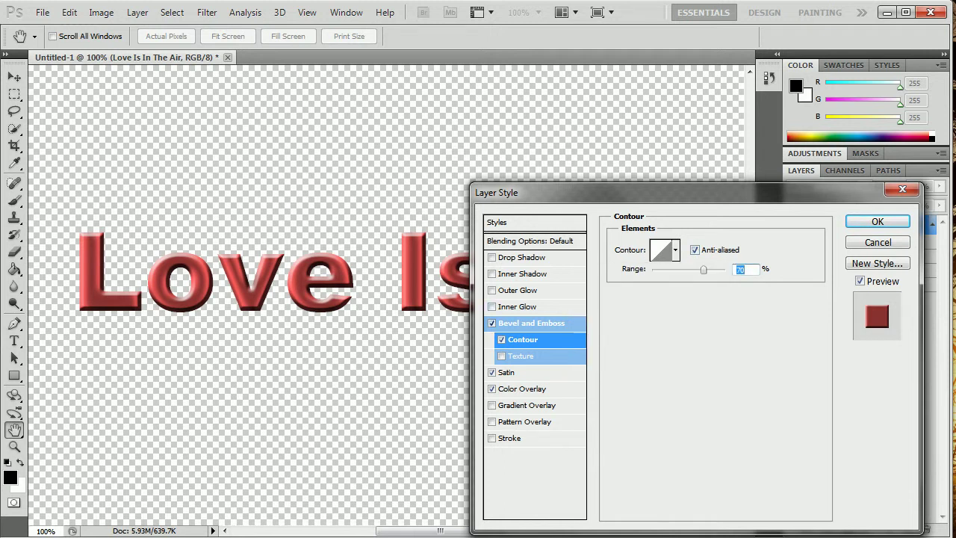
{"action": "left_click", "coordinate": [531, 323]}
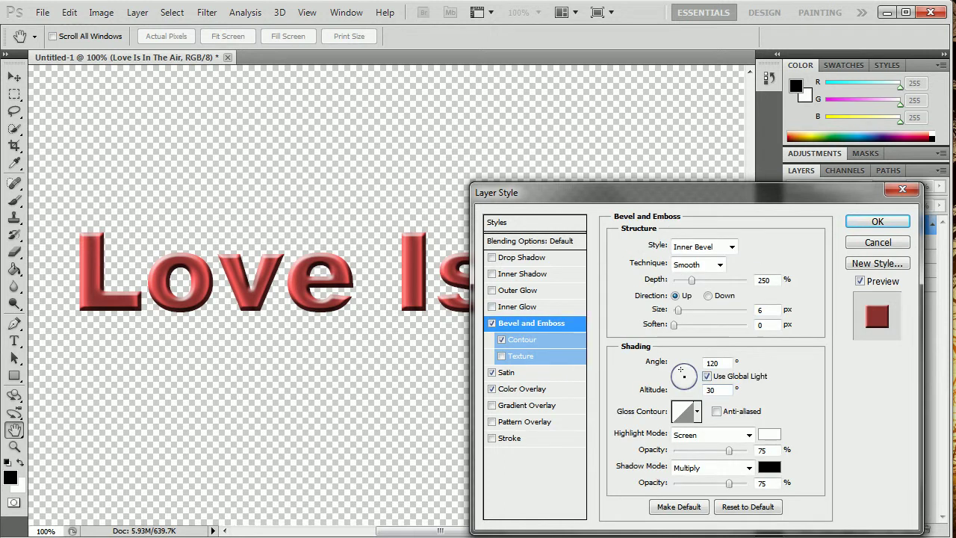
{"action": "left_click", "coordinate": [519, 339]}
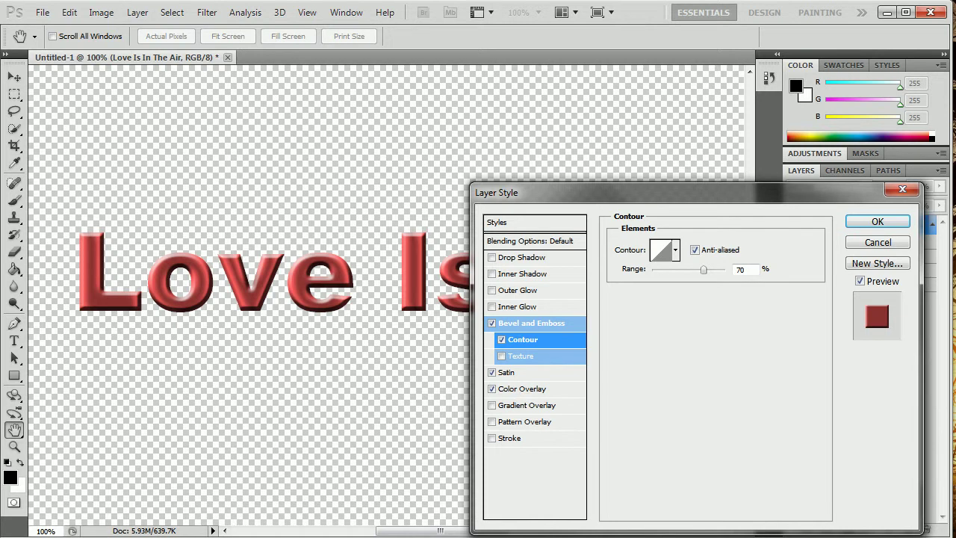
{"action": "key", "text": "Return"}
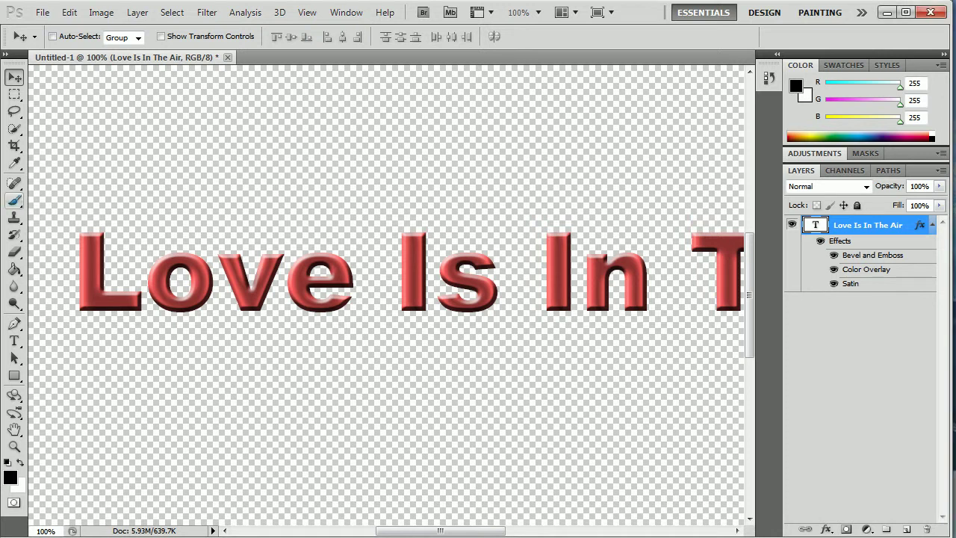
Step: Replace the current brushes with the Wonderland poker_by_hermy87 set and choose its 708 px heart brush
{"action": "left_click", "coordinate": [14, 200]}
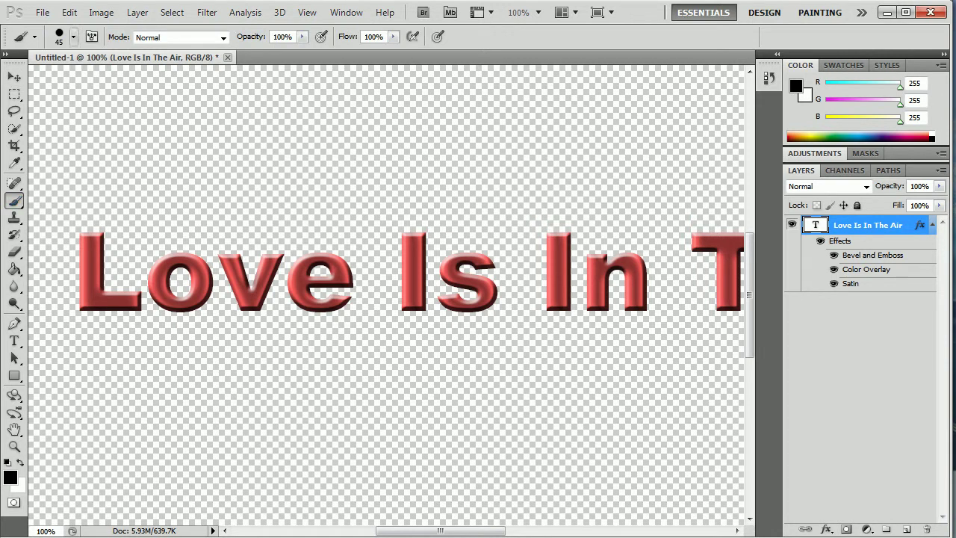
{"action": "left_click", "coordinate": [73, 36]}
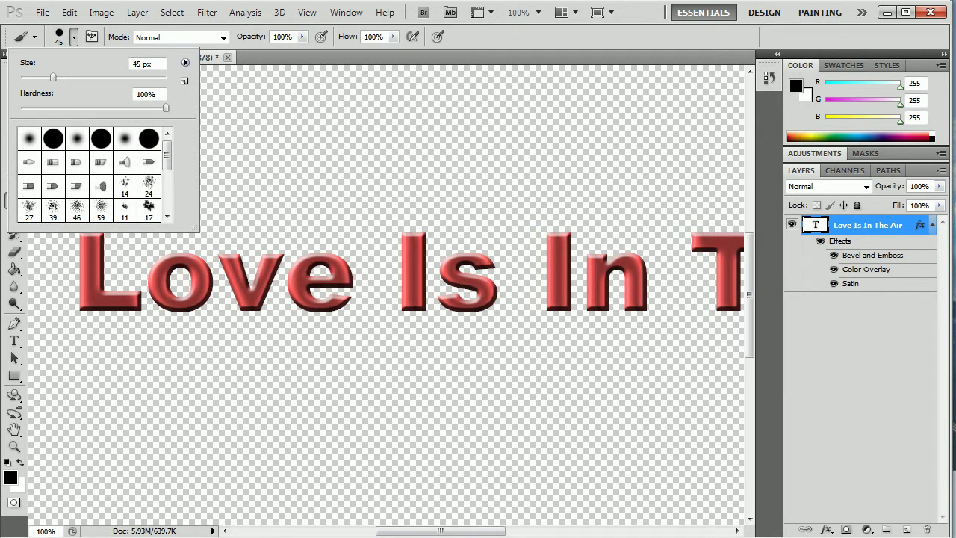
{"action": "left_click", "coordinate": [185, 62]}
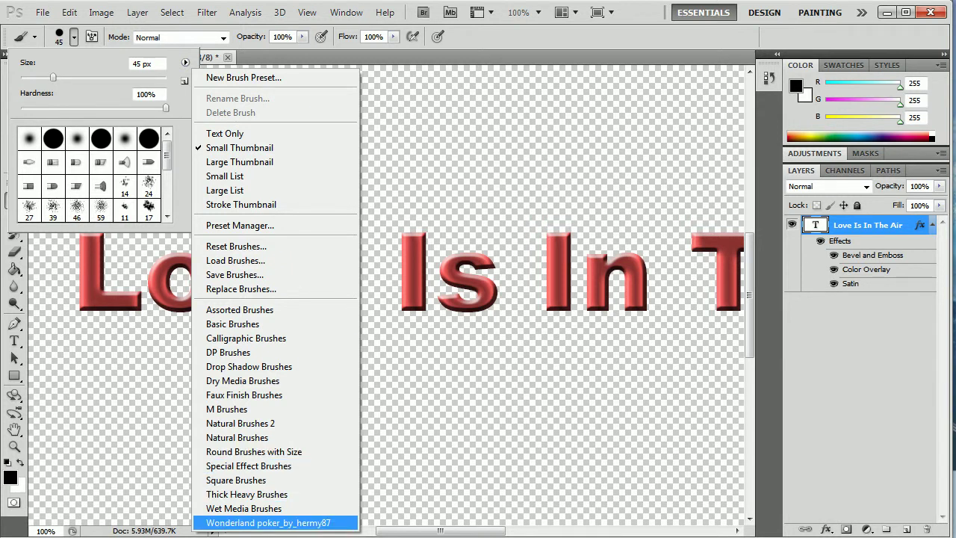
{"action": "left_click", "coordinate": [268, 522]}
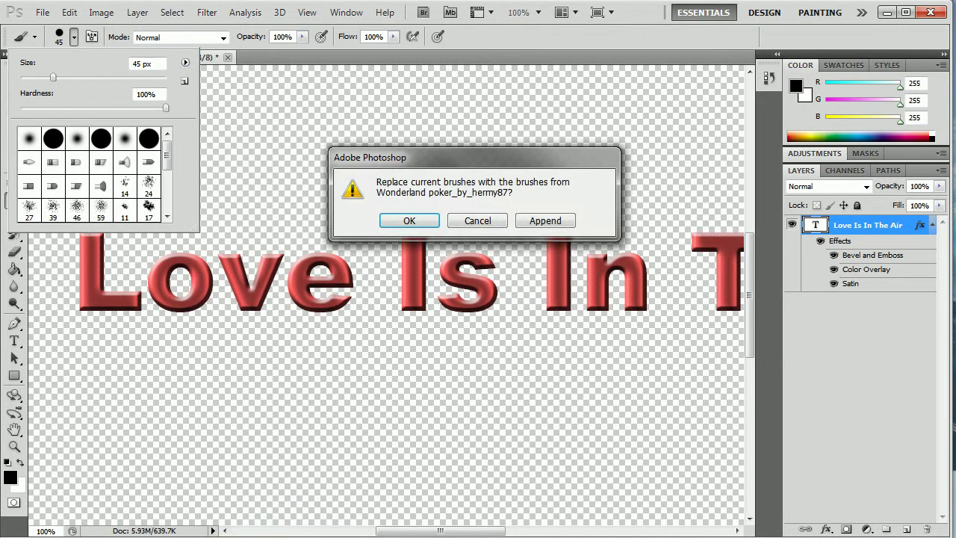
{"action": "left_click", "coordinate": [409, 220]}
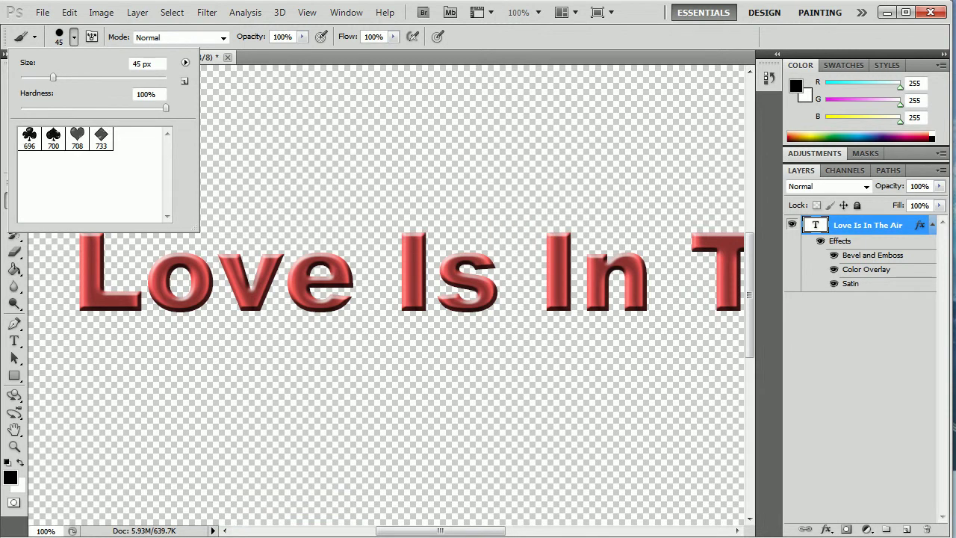
{"action": "left_click", "coordinate": [77, 138]}
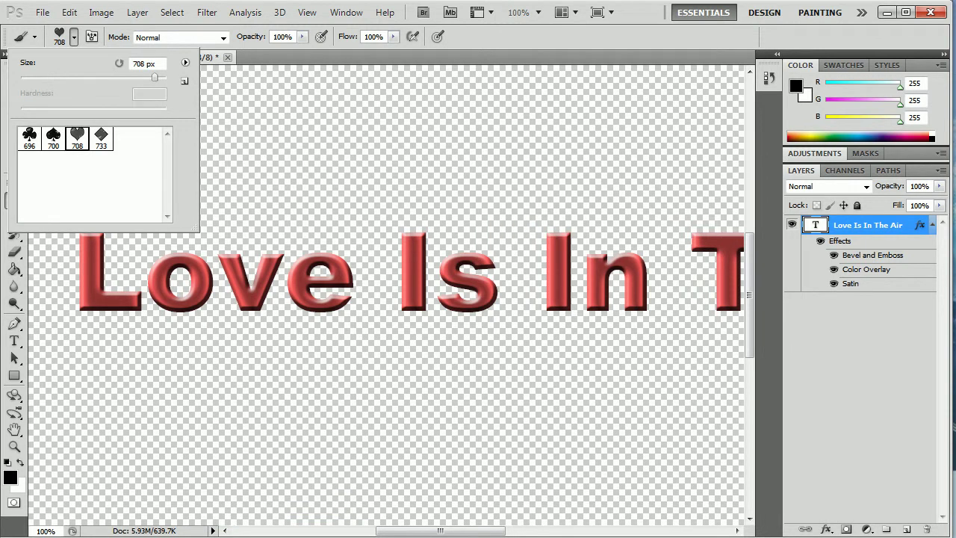
{"action": "key", "text": "Return"}
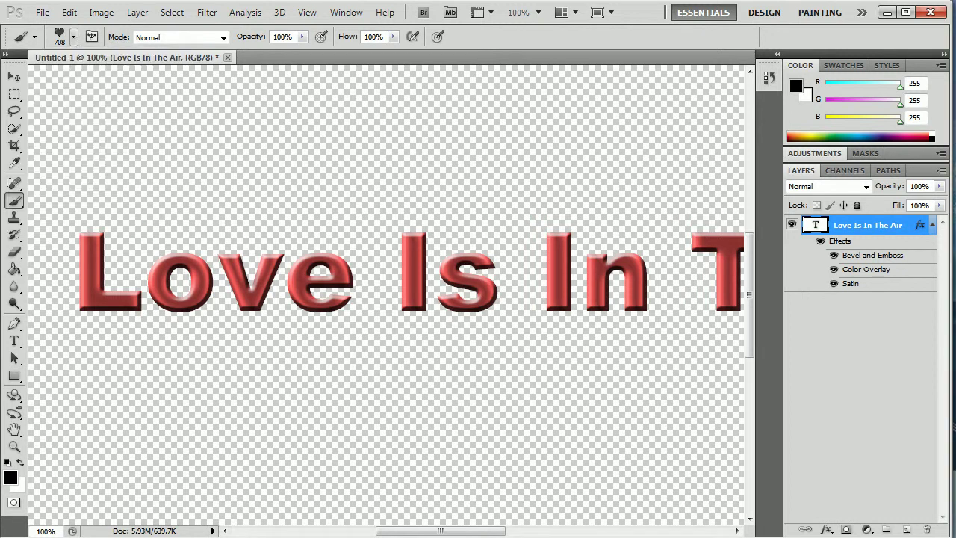
Step: Create a new layer and place it beneath the "Love Is In The Air" text layer
{"action": "left_click", "coordinate": [906, 529]}
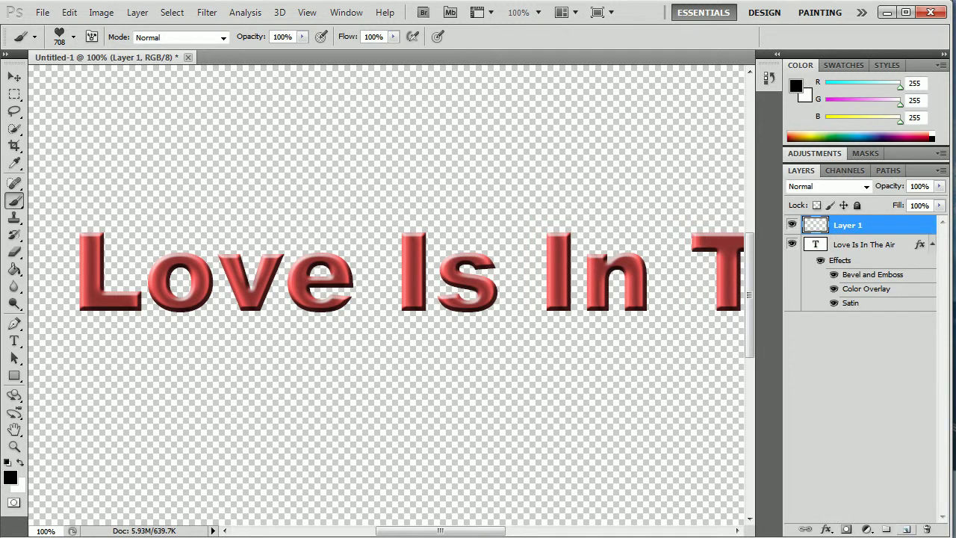
{"action": "left_click_drag", "start_coordinate": [848, 225], "coordinate": [847, 307]}
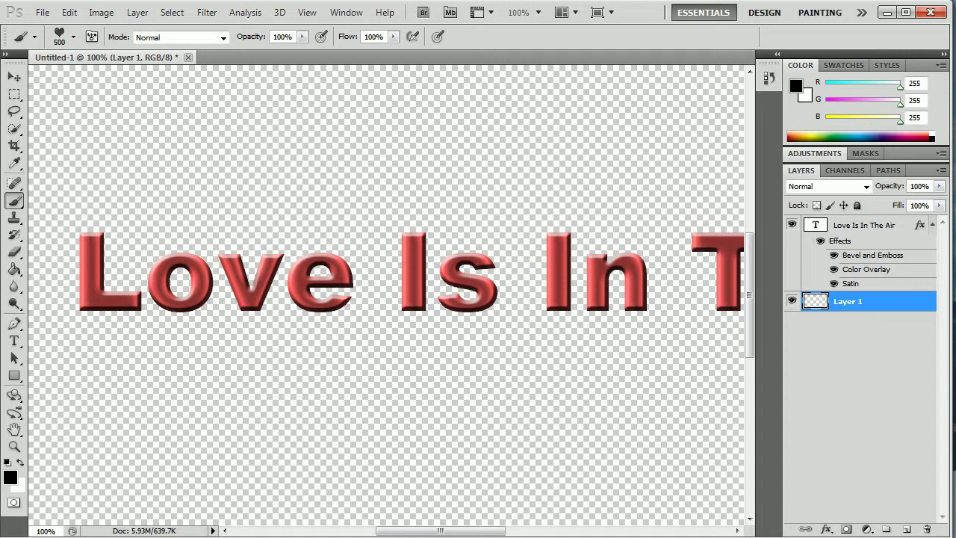
Step: Reduce the heart brush size to 175 px and fit the whole canvas in view
{"action": "key", "text": "bracketleft"}
{"action": "key", "text": "bracketleft"}
{"action": "key", "text": "bracketleft"}
{"action": "key", "text": "bracketleft"}
{"action": "left_click", "coordinate": [14, 446]}
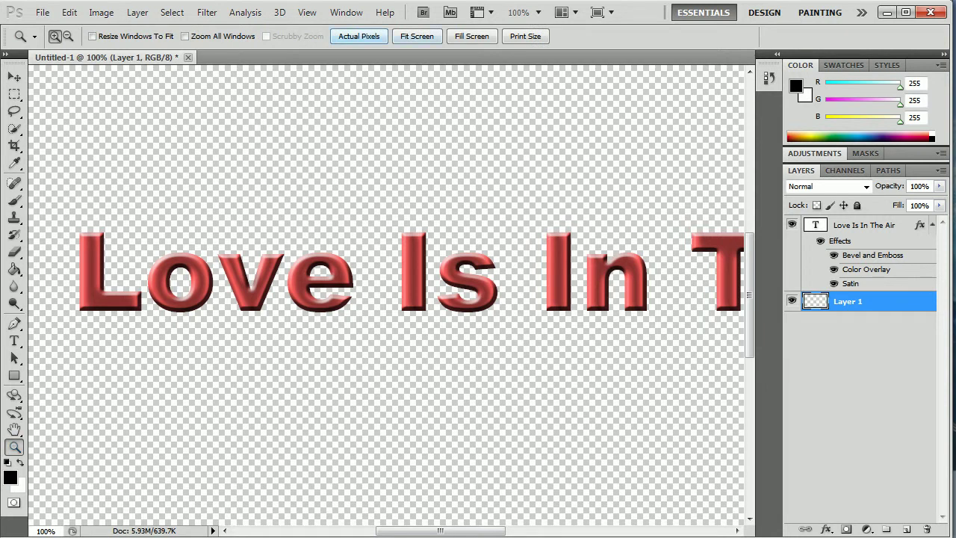
{"action": "left_click", "coordinate": [417, 36]}
{"action": "key", "text": "b"}
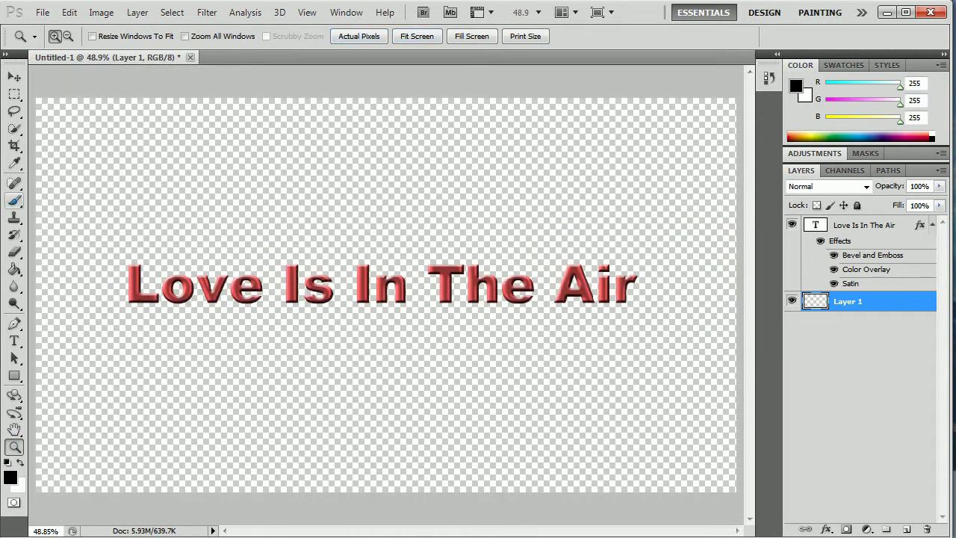
{"action": "key", "text": "bracketright"}
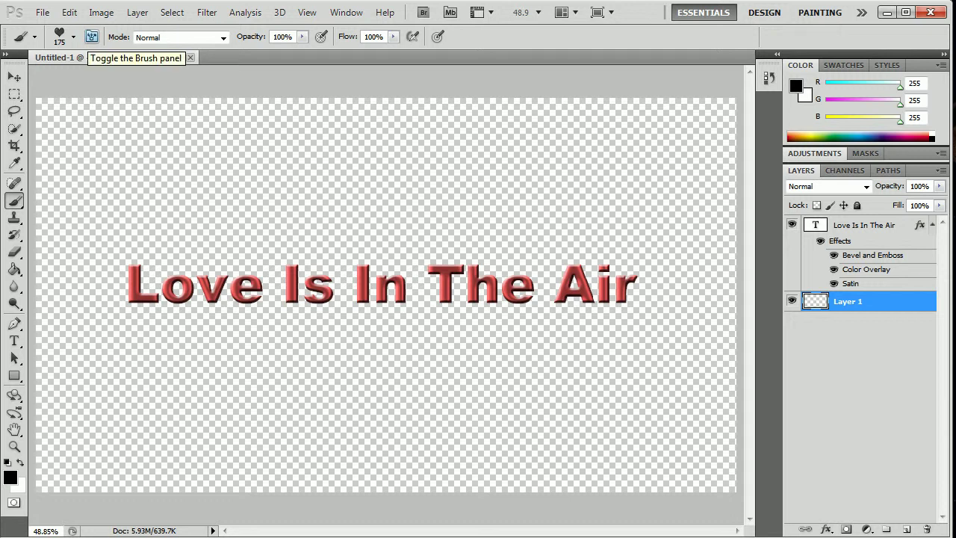
Step: Open the heart brush's settings and enable Shape Dynamics and Scattering
{"action": "left_click", "coordinate": [91, 36]}
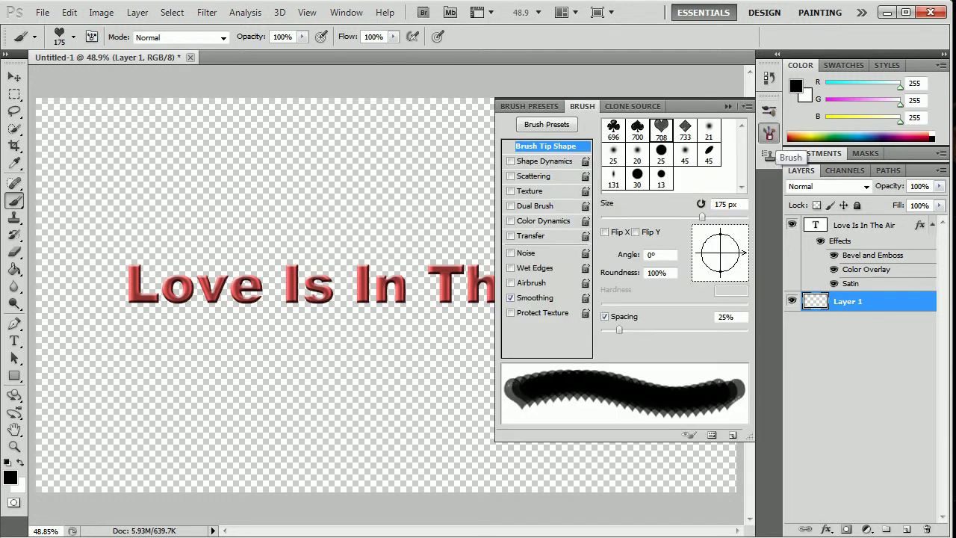
{"action": "left_click", "coordinate": [769, 135]}
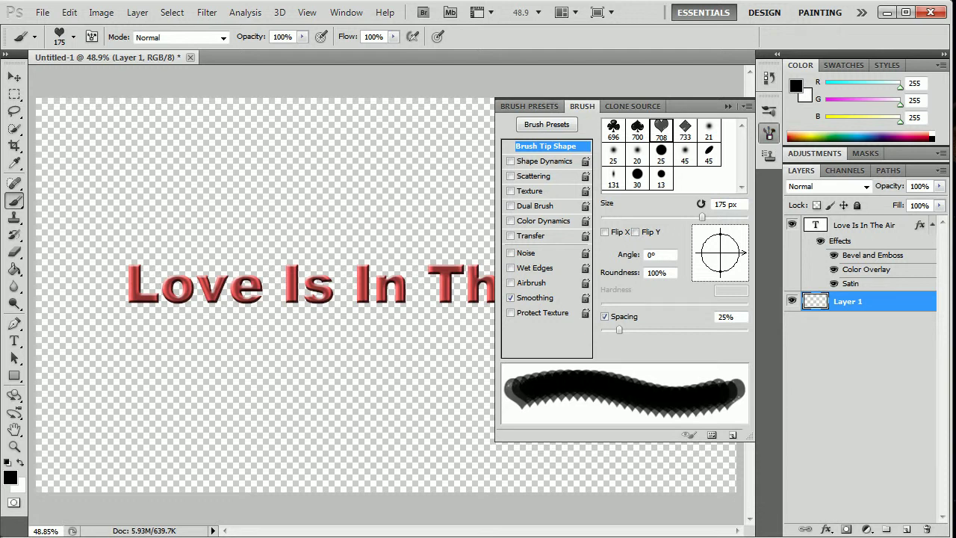
{"action": "left_click", "coordinate": [510, 160]}
{"action": "left_click", "coordinate": [510, 175]}
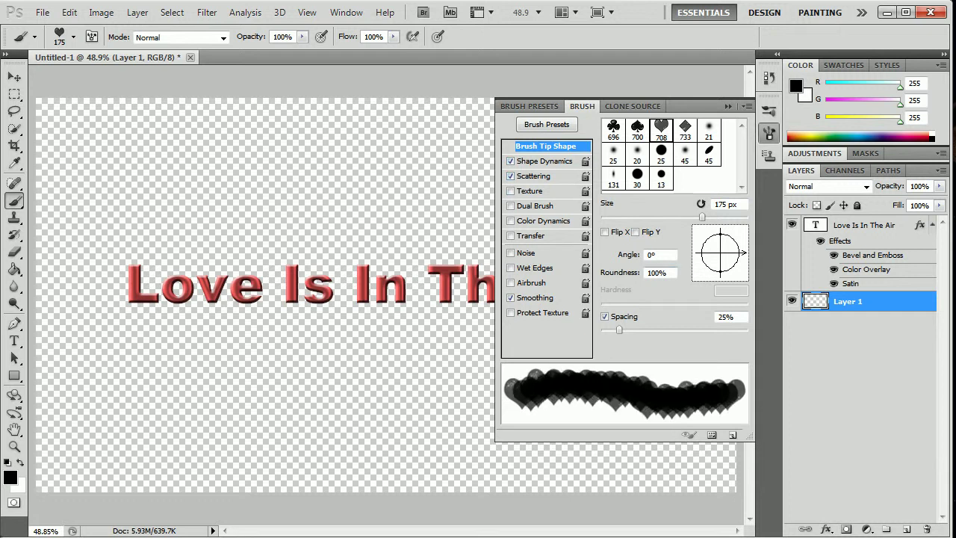
Step: Set the brush's Shape Dynamics to 76% size jitter, 48% minimum diameter and 25% angle jitter
{"action": "left_click", "coordinate": [547, 160]}
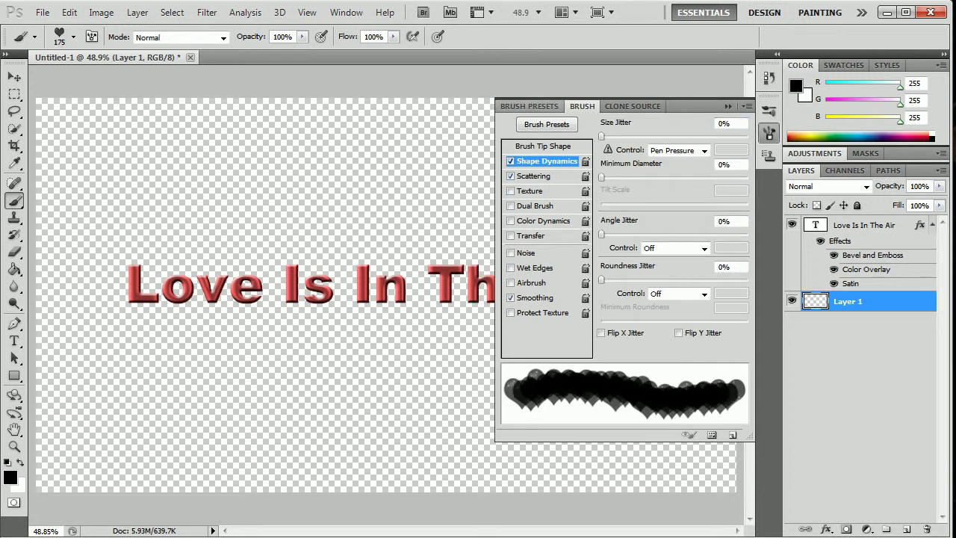
{"action": "left_click_drag", "start_coordinate": [601, 136], "coordinate": [711, 137]}
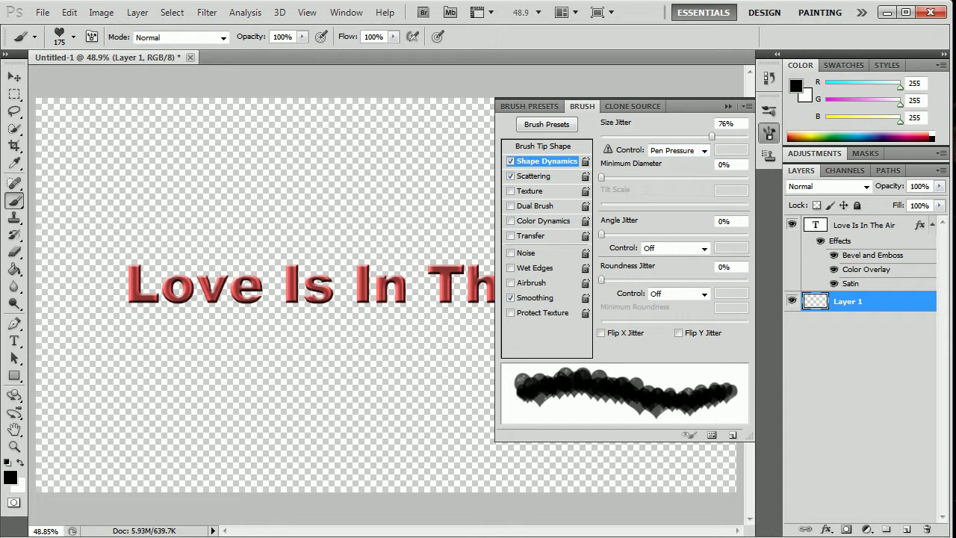
{"action": "left_click_drag", "start_coordinate": [601, 177], "coordinate": [652, 177]}
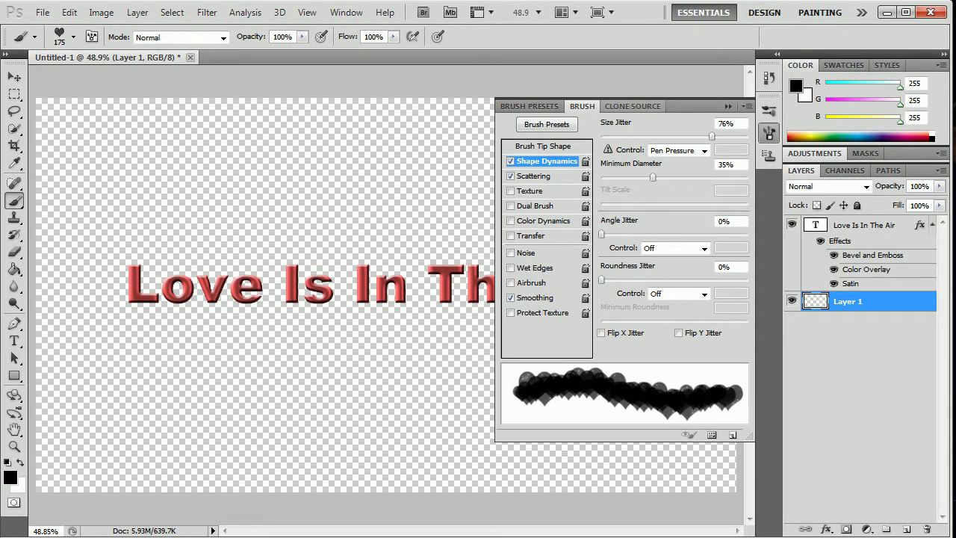
{"action": "left_click_drag", "start_coordinate": [601, 234], "coordinate": [637, 234]}
{"action": "left_click_drag", "start_coordinate": [653, 177], "coordinate": [671, 177]}
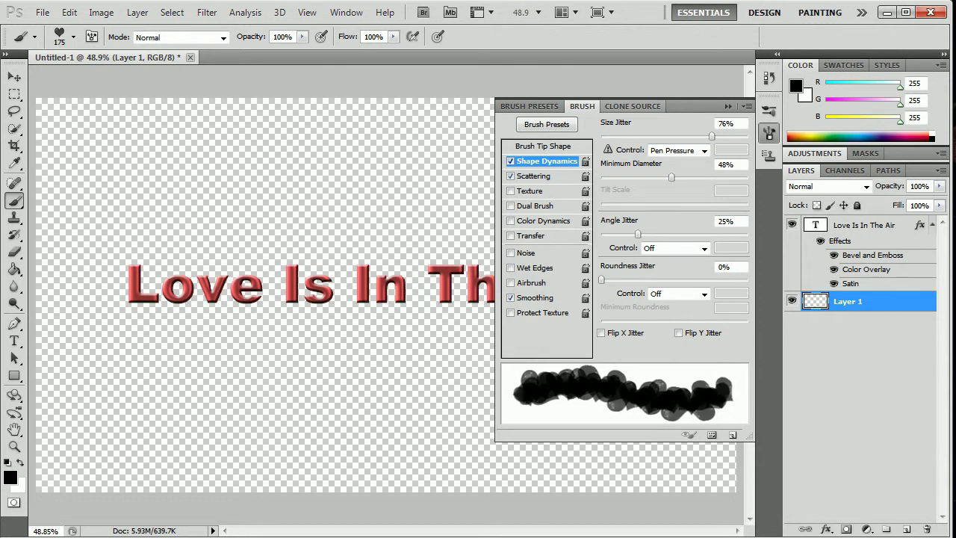
Step: Set the brush's Scattering to 875% scatter with 75% count jitter, keeping the count at 1
{"action": "left_click", "coordinate": [533, 175]}
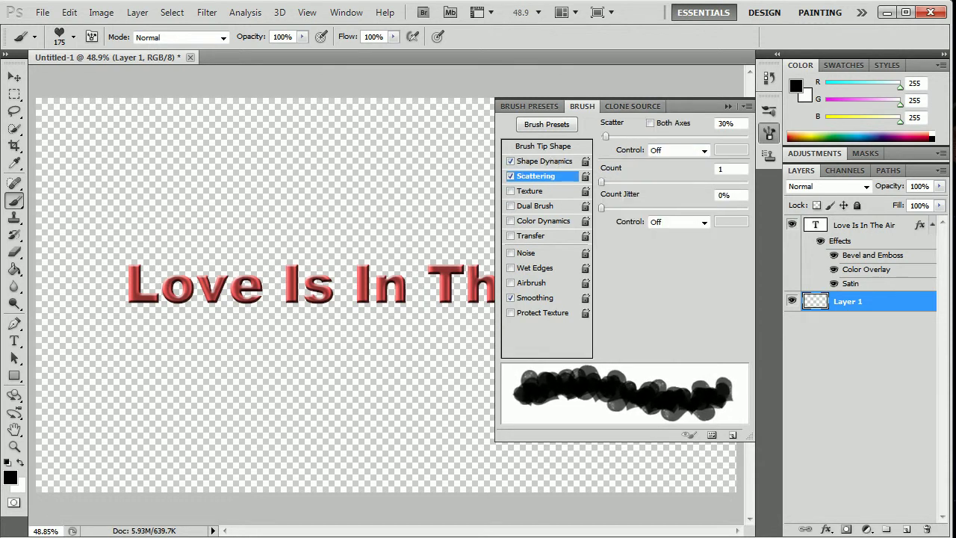
{"action": "left_click_drag", "start_coordinate": [605, 136], "coordinate": [662, 136]}
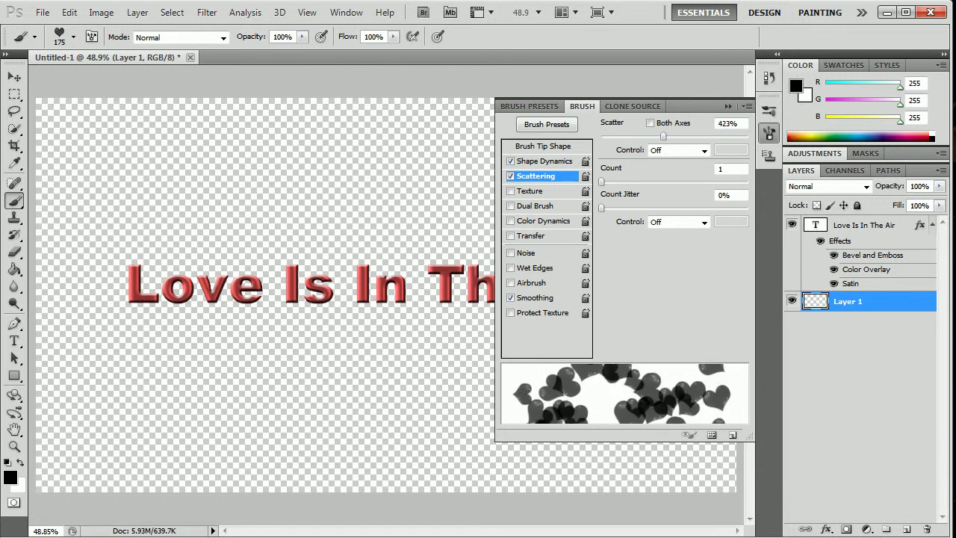
{"action": "mouse_move", "coordinate": [601, 182]}
{"action": "left_mouse_down"}
{"action": "mouse_move", "coordinate": [630, 182]}
{"action": "mouse_move", "coordinate": [601, 182]}
{"action": "mouse_move", "coordinate": [652, 207]}
{"action": "mouse_move", "coordinate": [711, 208]}
{"action": "left_mouse_up"}
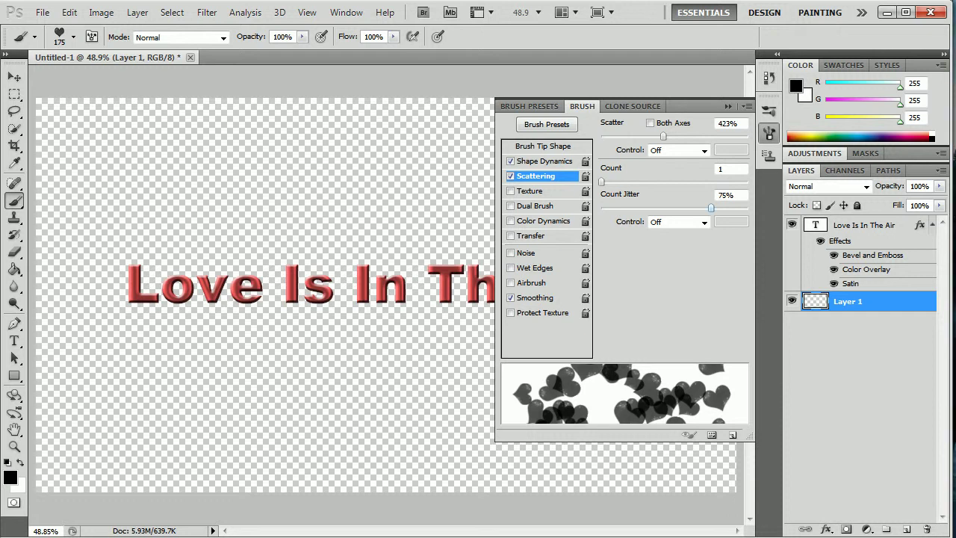
{"action": "left_click_drag", "start_coordinate": [662, 136], "coordinate": [726, 136]}
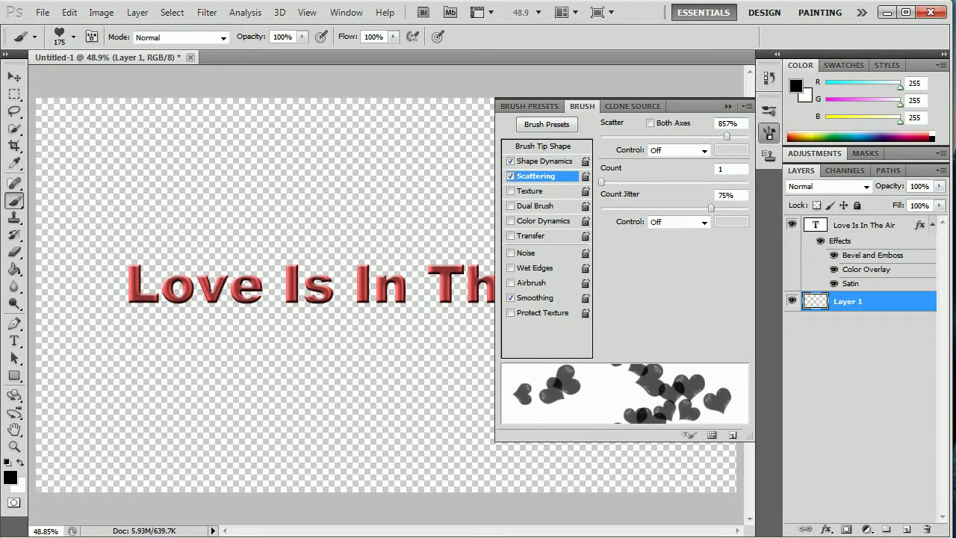
{"action": "double_click", "coordinate": [727, 123]}
{"action": "key", "text": "BackSpace"}
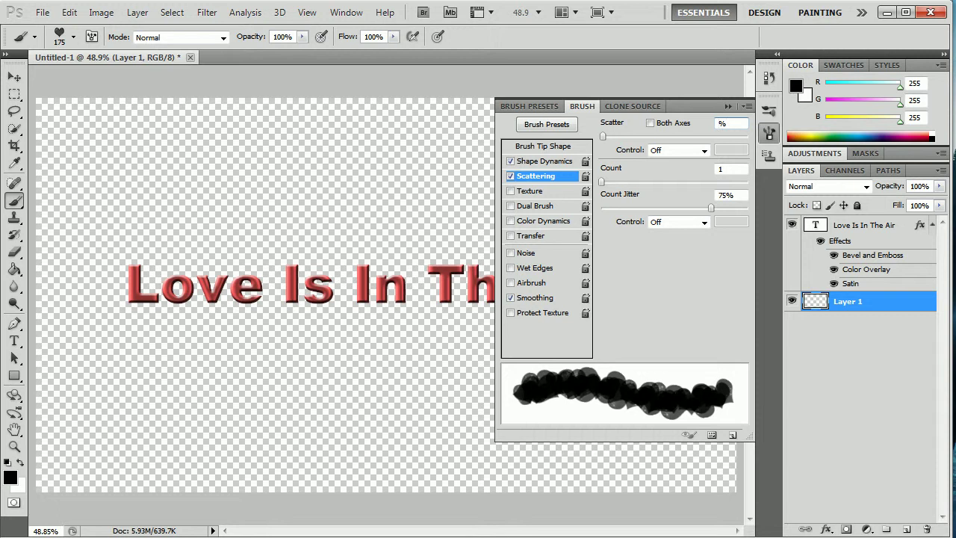
{"action": "type", "text": "875"}
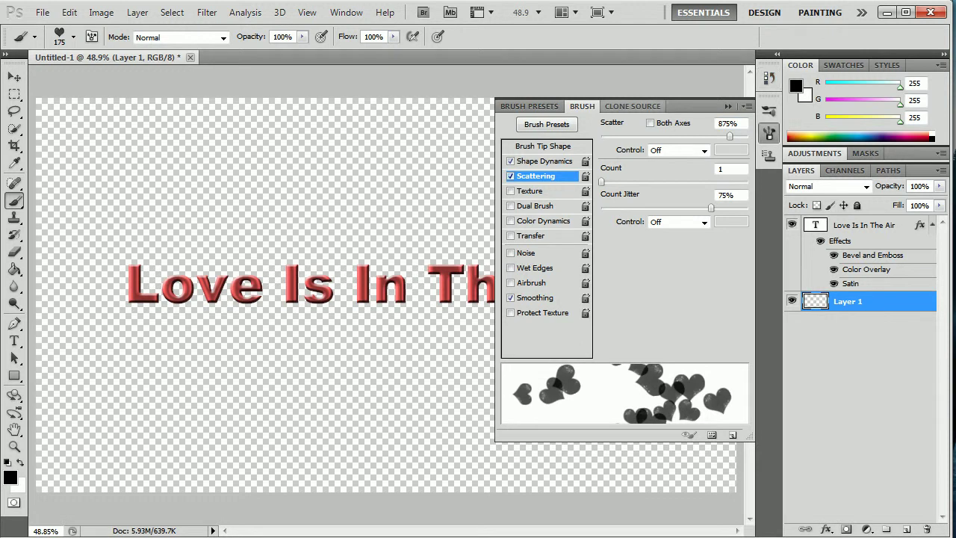
Step: Adjust the brush's Shape Dynamics to 91% size jitter and 17% angle jitter
{"action": "left_click", "coordinate": [546, 161]}
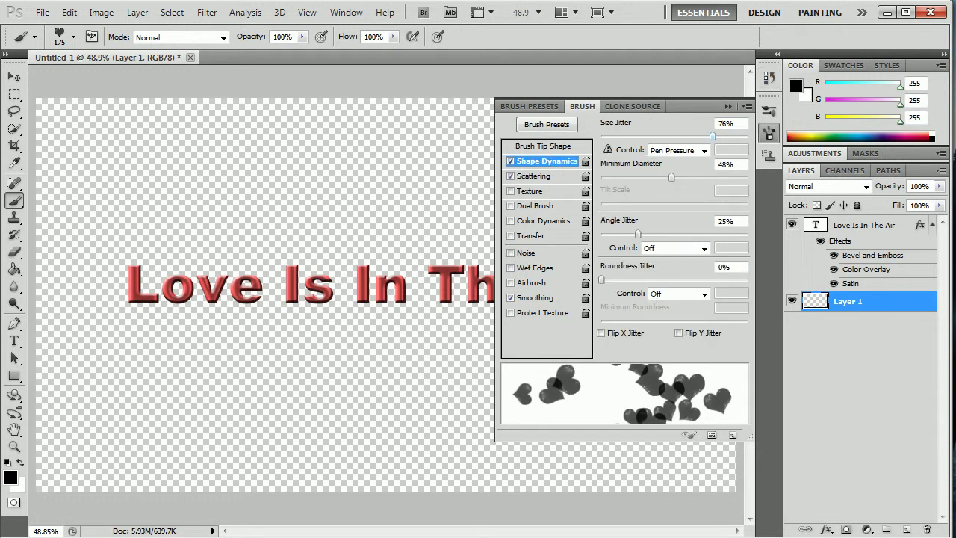
{"action": "mouse_move", "coordinate": [712, 135]}
{"action": "left_mouse_down"}
{"action": "mouse_move", "coordinate": [699, 136]}
{"action": "mouse_move", "coordinate": [735, 136]}
{"action": "left_mouse_up"}
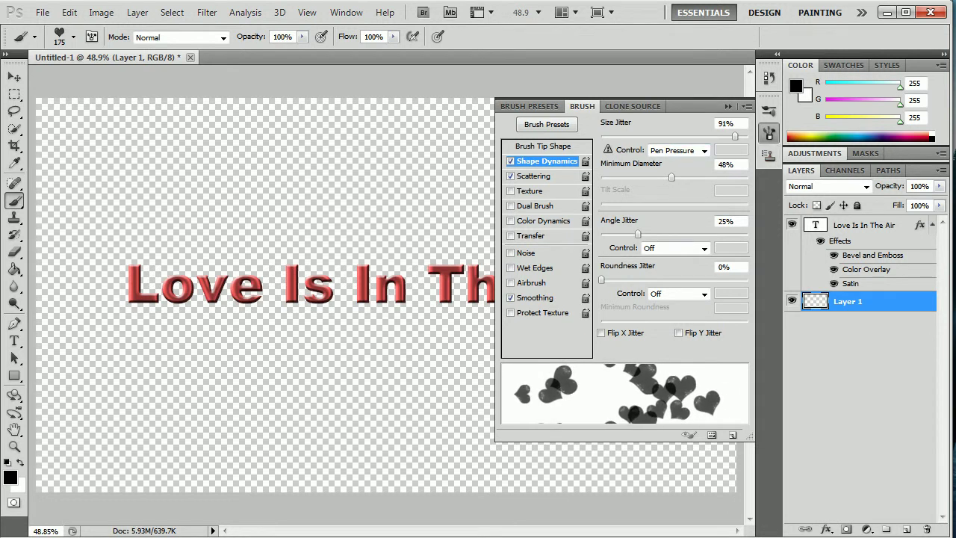
{"action": "mouse_move", "coordinate": [601, 279]}
{"action": "left_mouse_down"}
{"action": "mouse_move", "coordinate": [746, 279]}
{"action": "mouse_move", "coordinate": [601, 279]}
{"action": "left_mouse_up"}
{"action": "left_click_drag", "start_coordinate": [637, 234], "coordinate": [626, 234]}
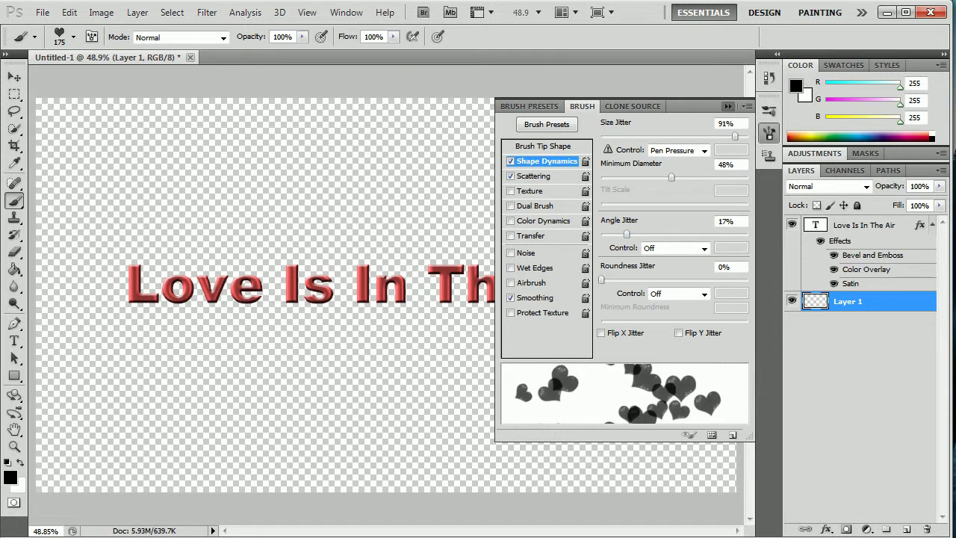
Step: Try a stroke of scattered hearts across the full canvas behind the text, and undo it
{"action": "left_click", "coordinate": [728, 106]}
{"action": "left_click_drag", "start_coordinate": [89, 262], "coordinate": [694, 209]}
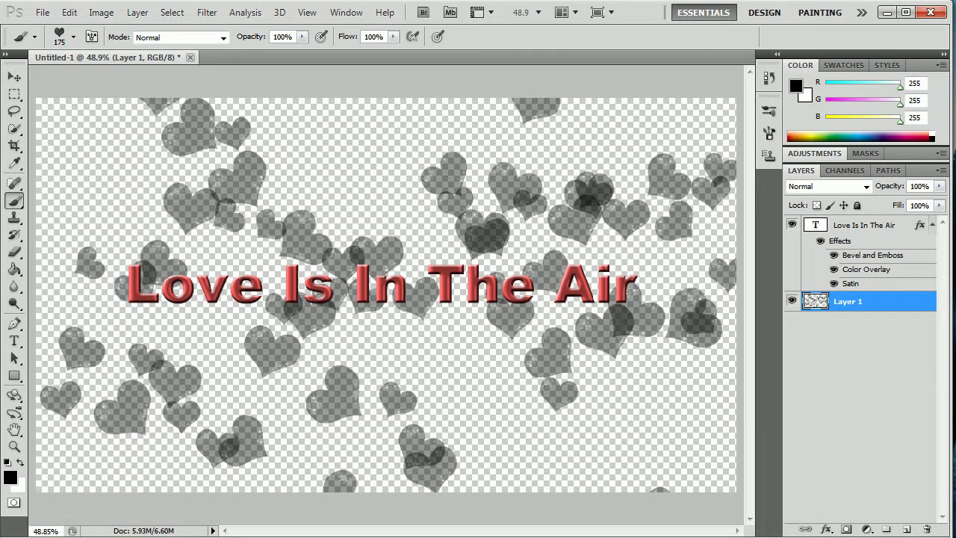
{"action": "key", "text": "ctrl+z"}
Step: Raise the brush's scatter to 1000% and close the brush settings
{"action": "left_click", "coordinate": [768, 133]}
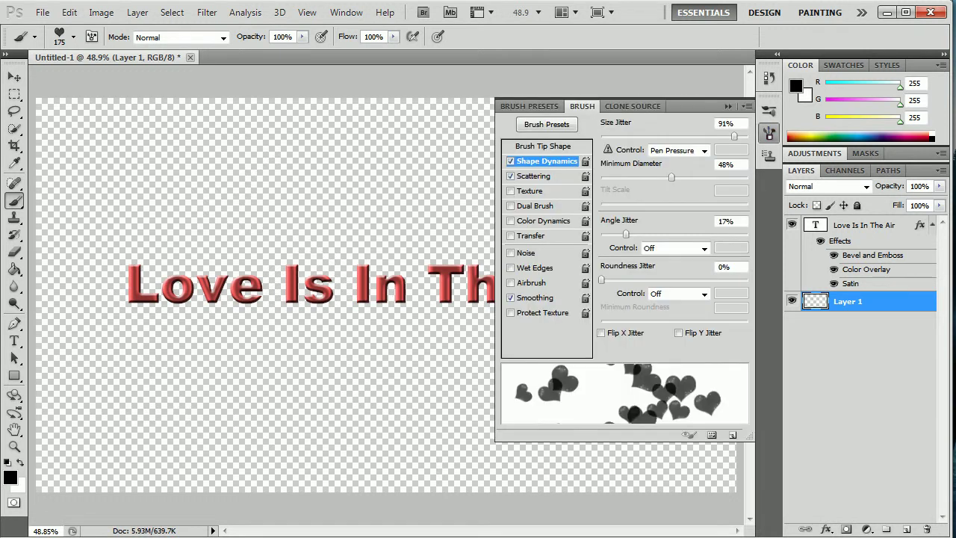
{"action": "left_click", "coordinate": [535, 175]}
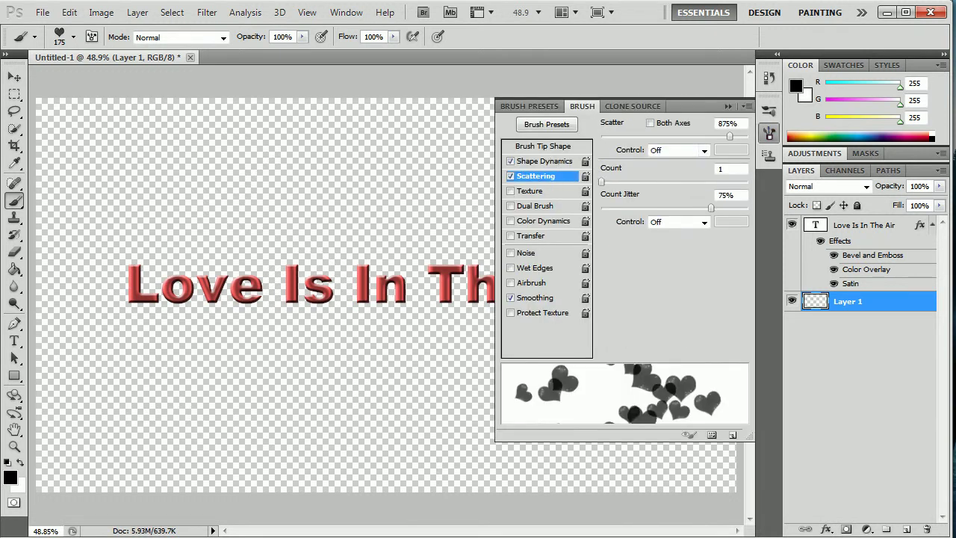
{"action": "left_click_drag", "start_coordinate": [730, 136], "coordinate": [747, 136]}
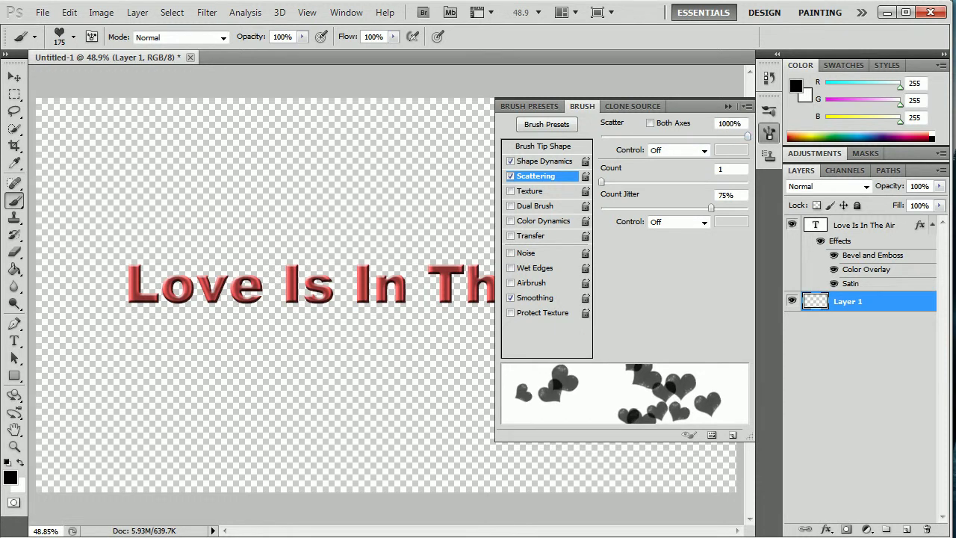
{"action": "left_click", "coordinate": [728, 107]}
Step: Try another stroke of hearts across the middle of the canvas with the wider scatter, and undo it
{"action": "left_click_drag", "start_coordinate": [179, 283], "coordinate": [567, 283]}
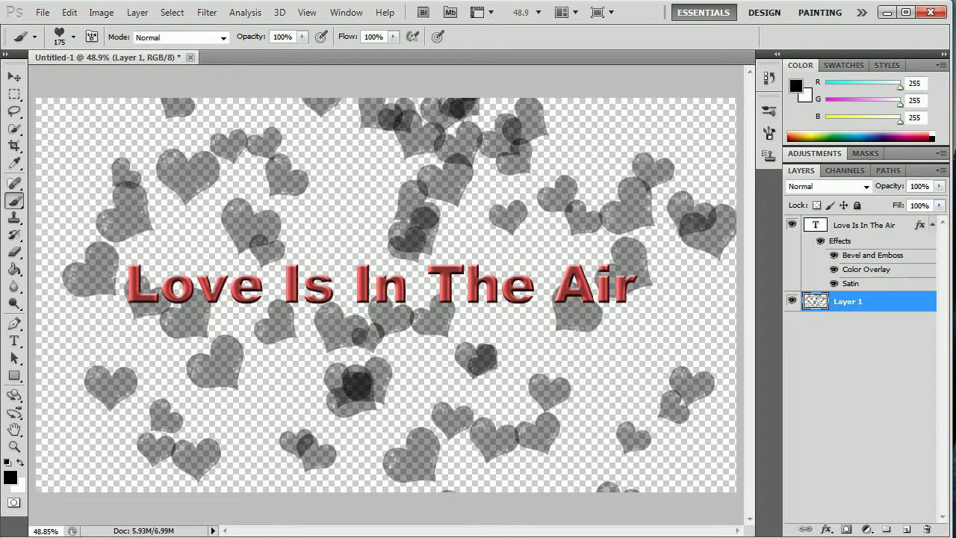
{"action": "key", "text": "ctrl+z"}
{"action": "key", "text": "ctrl+z"}
{"action": "key", "text": "ctrl+z"}
{"action": "key", "text": "ctrl+alt+z"}
Step: Crop the canvas to a full-width horizontal strip centred vertically on the "Love Is In The Air" text
{"action": "key", "text": "c"}
{"action": "left_click_drag", "start_coordinate": [36, 220], "coordinate": [737, 360]}
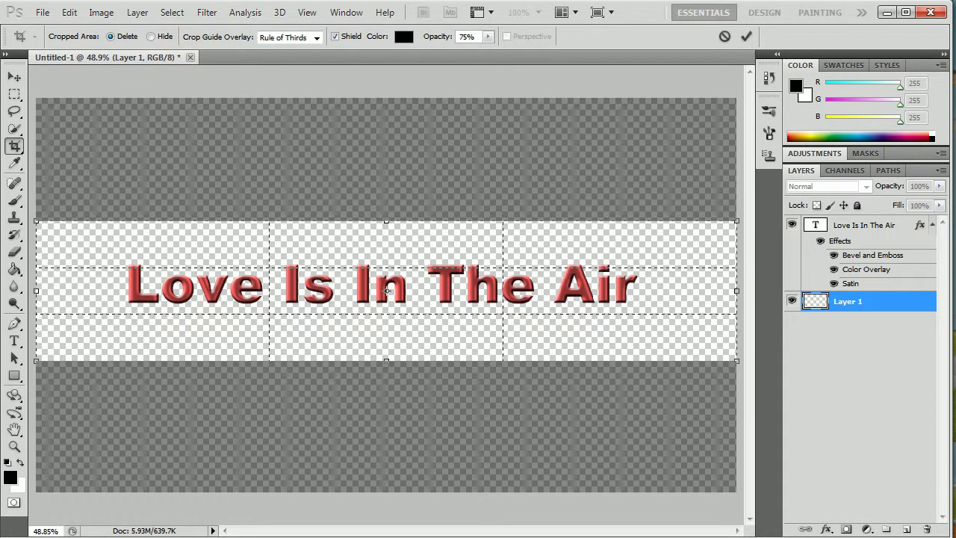
{"action": "left_click_drag", "start_coordinate": [387, 290], "coordinate": [387, 283]}
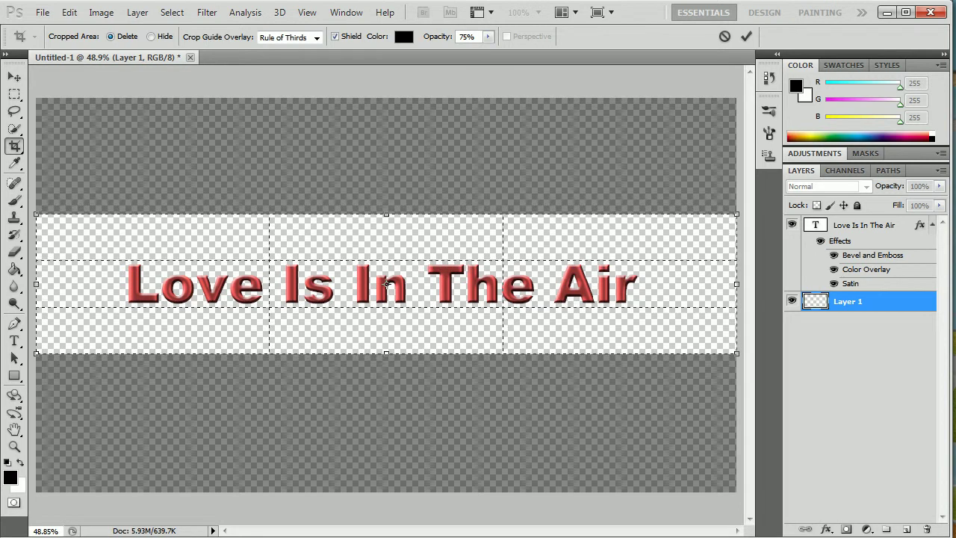
{"action": "key", "text": "v"}
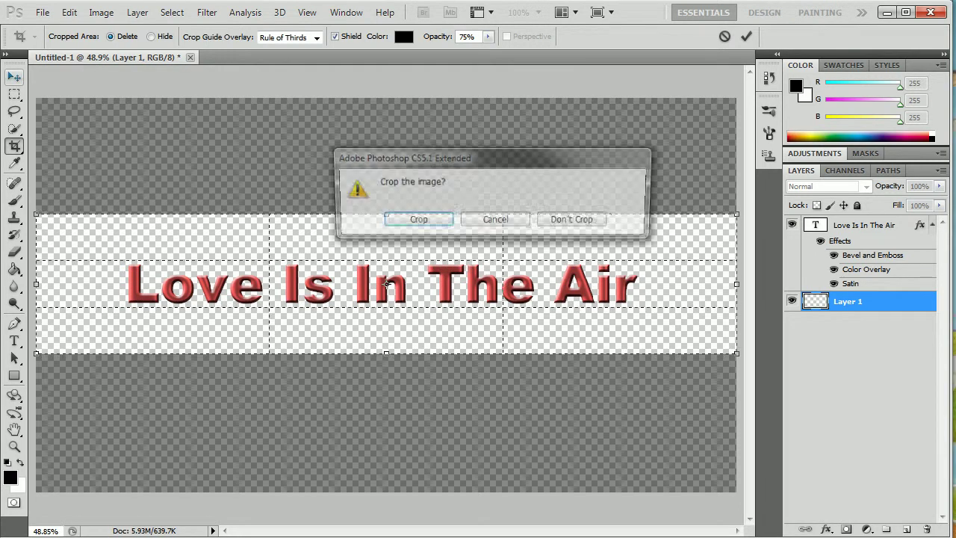
{"action": "key", "text": "Return"}
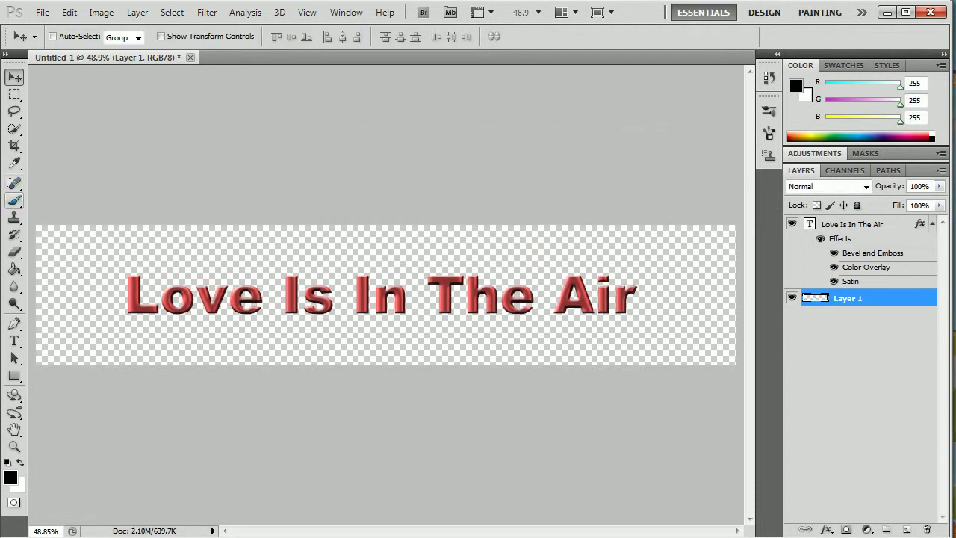
Step: Try a heart brush stroke across the upper part of the cropped banner on Layer 1, and undo it
{"action": "left_click", "coordinate": [14, 200]}
{"action": "left_click", "coordinate": [14, 287]}
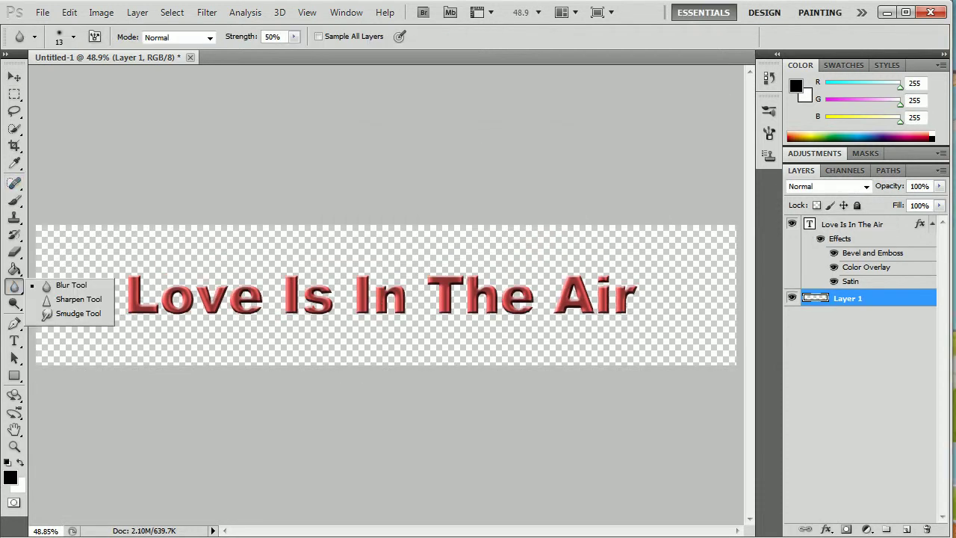
{"action": "key", "text": "Escape"}
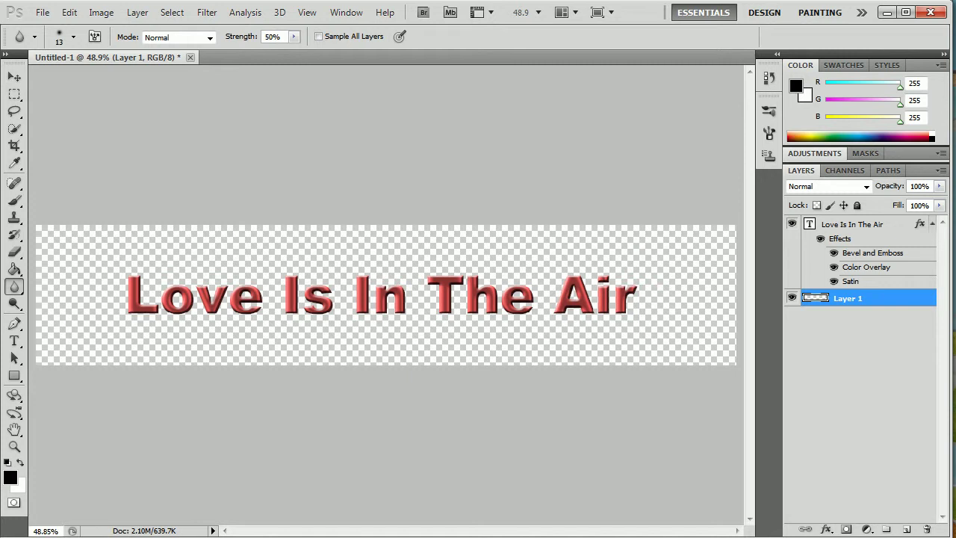
{"action": "left_click", "coordinate": [14, 200]}
{"action": "mouse_move", "coordinate": [60, 257]}
{"action": "left_mouse_down"}
{"action": "mouse_move", "coordinate": [351, 328]}
{"action": "mouse_move", "coordinate": [672, 254]}
{"action": "left_mouse_up"}
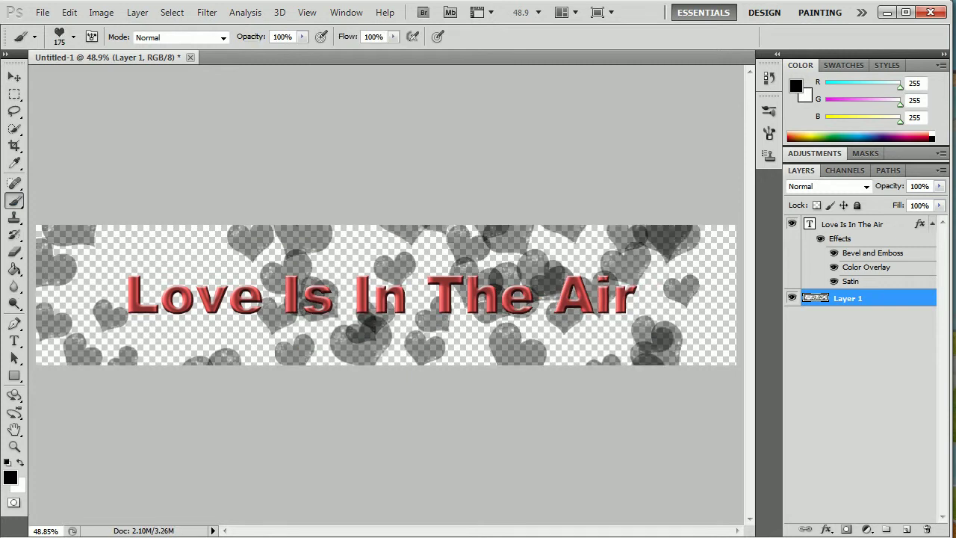
{"action": "key", "text": "ctrl+s"}
{"action": "key", "text": "Escape"}
{"action": "key", "text": "ctrl+z"}
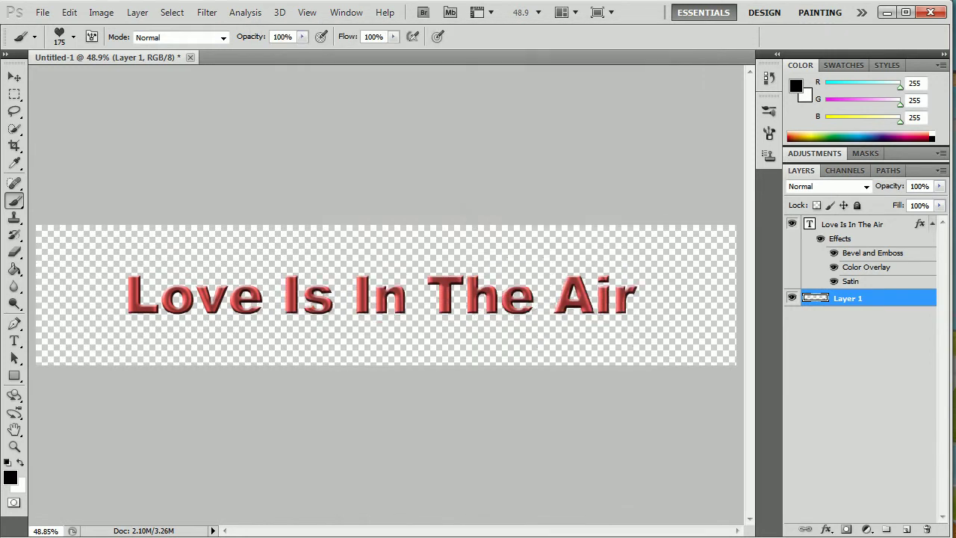
{"action": "key", "text": "ctrl+z"}
Step: Paint scattered hearts across the banner behind the text on Layer 1, undoing and redoing strokes to get a sparser arrangement
{"action": "left_click_drag", "start_coordinate": [681, 288], "coordinate": [56, 284]}
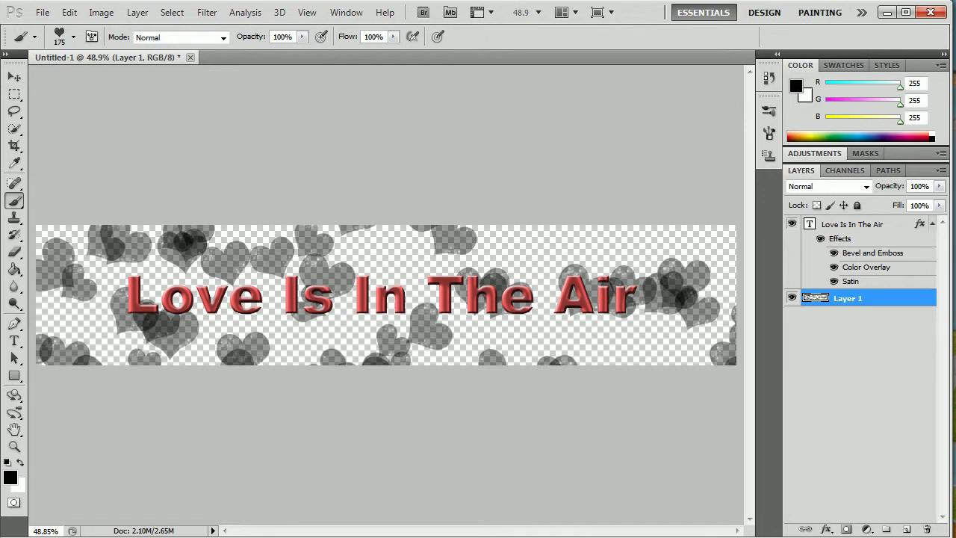
{"action": "key", "text": "ctrl+z"}
{"action": "key", "text": "ctrl+z"}
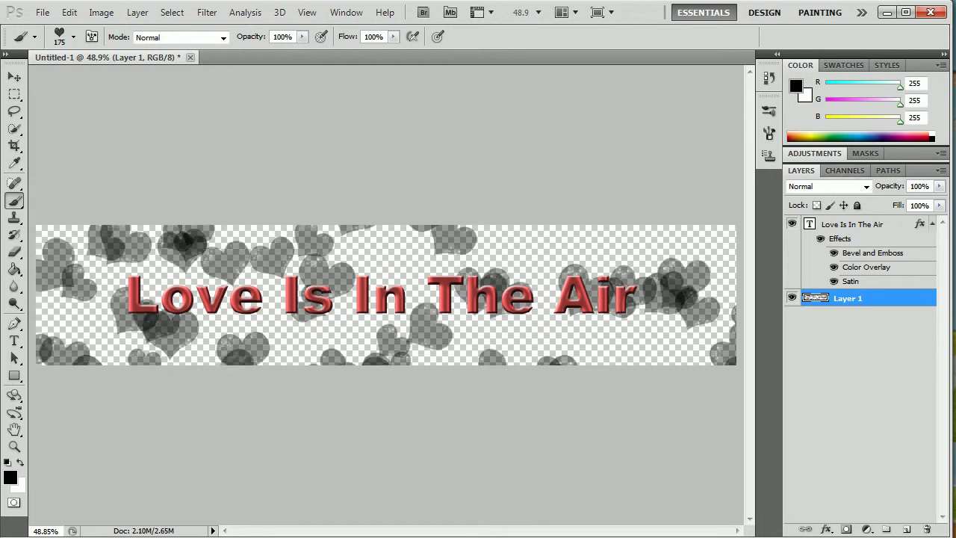
{"action": "key", "text": "ctrl+alt+z"}
{"action": "key", "text": "ctrl+alt+z"}
{"action": "key", "text": "ctrl+shift+z"}
{"action": "key", "text": "ctrl+shift+z"}
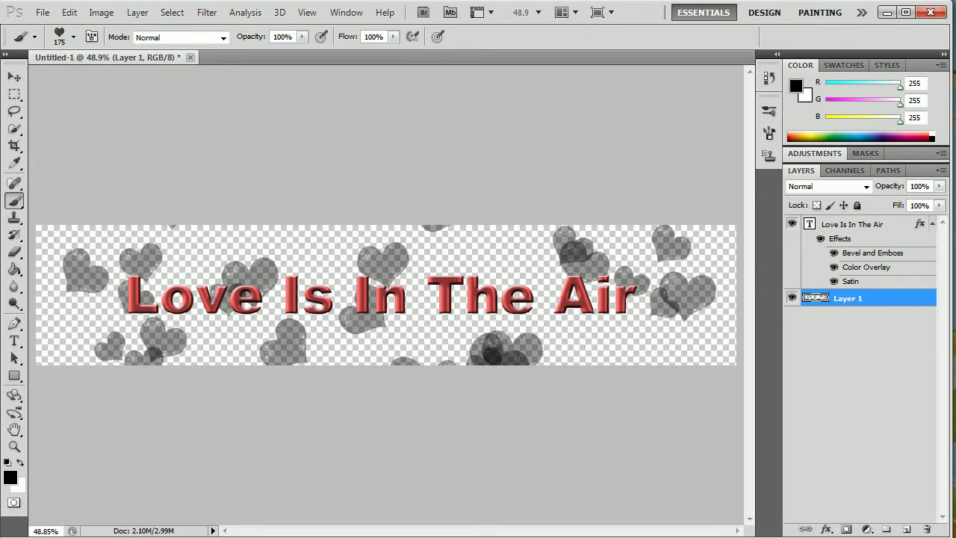
Step: Step back and forth through the heart brush strokes on Layer 1 to settle on a different scattered arrangement behind the text
{"action": "key", "text": "ctrl+alt+z"}
{"action": "key", "text": "ctrl+alt+z"}
{"action": "key", "text": "ctrl+shift+z"}
{"action": "key", "text": "ctrl+shift+z"}
{"action": "key", "text": "ctrl+alt+z"}
{"action": "key", "text": "ctrl+alt+z"}
{"action": "key", "text": "ctrl+shift+z"}
{"action": "key", "text": "ctrl+shift+z"}
{"action": "key", "text": "ctrl+alt+z"}
{"action": "key", "text": "ctrl+alt+z"}
{"action": "key", "text": "ctrl+shift+z"}
{"action": "key", "text": "ctrl+shift+z"}
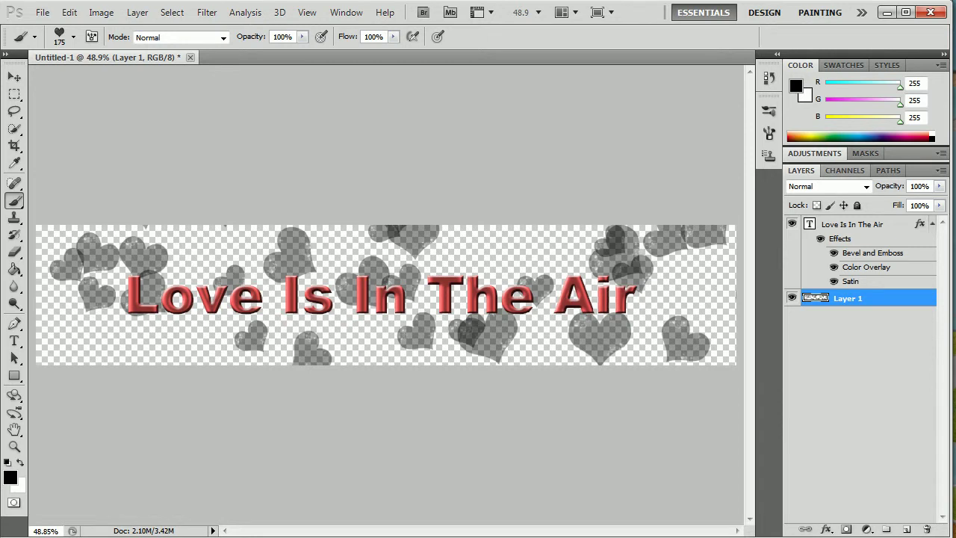
Step: Duplicate Layer 1 three times to darken the hearts, and select all four heart layers
{"action": "left_click_drag", "start_coordinate": [848, 298], "coordinate": [847, 420]}
{"action": "left_click_drag", "start_coordinate": [906, 528], "coordinate": [905, 529]}
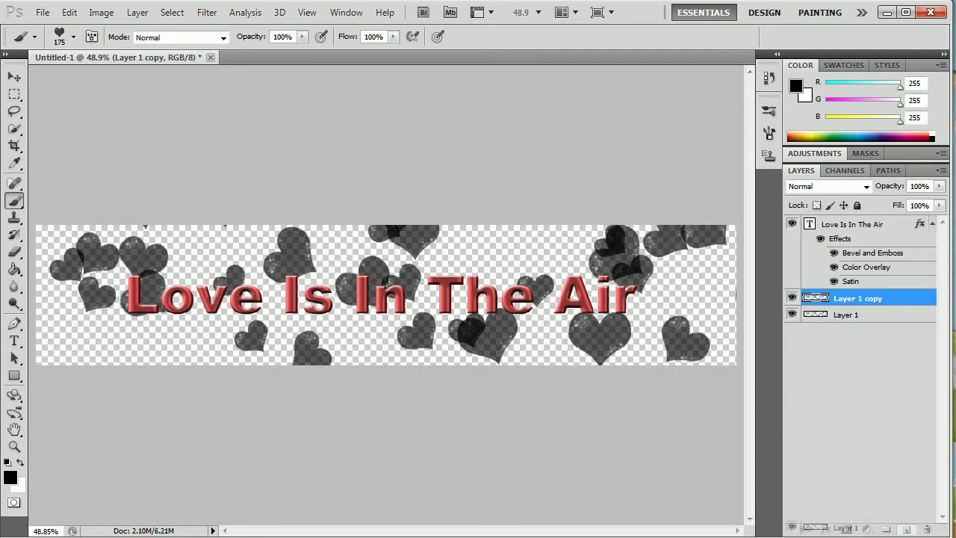
{"action": "left_click_drag", "start_coordinate": [845, 314], "coordinate": [905, 528]}
{"action": "left_click_drag", "start_coordinate": [845, 331], "coordinate": [906, 529]}
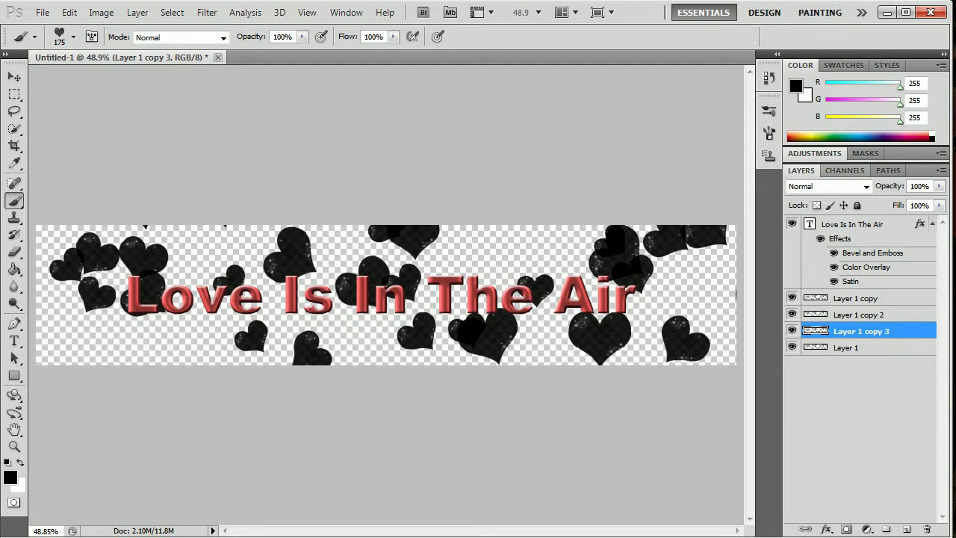
{"action": "left_click", "coordinate": [857, 298]}
{"action": "left_click", "coordinate": [846, 347], "text": "shift"}
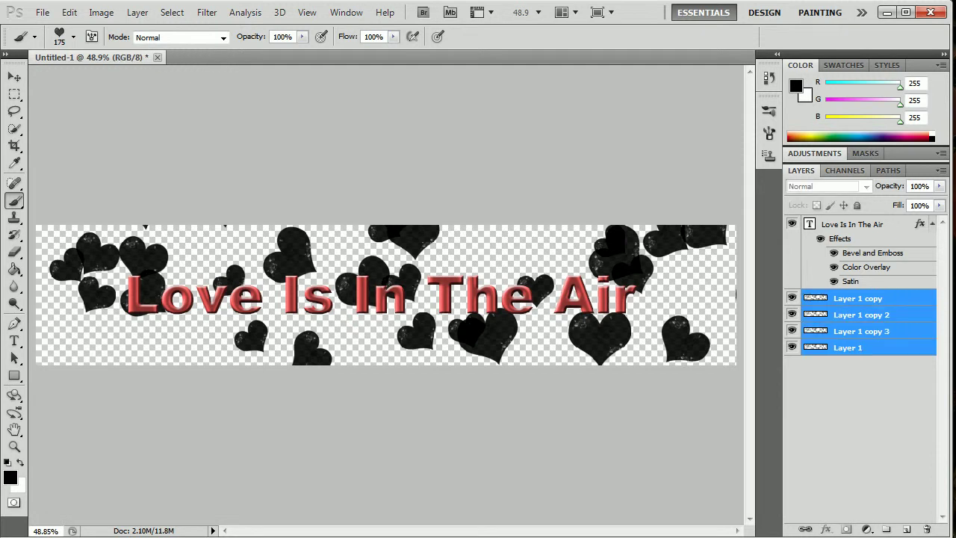
Step: Try flattening the whole image into a single background layer, and undo the flattening
{"action": "right_click", "coordinate": [851, 347]}
{"action": "left_click", "coordinate": [846, 329]}
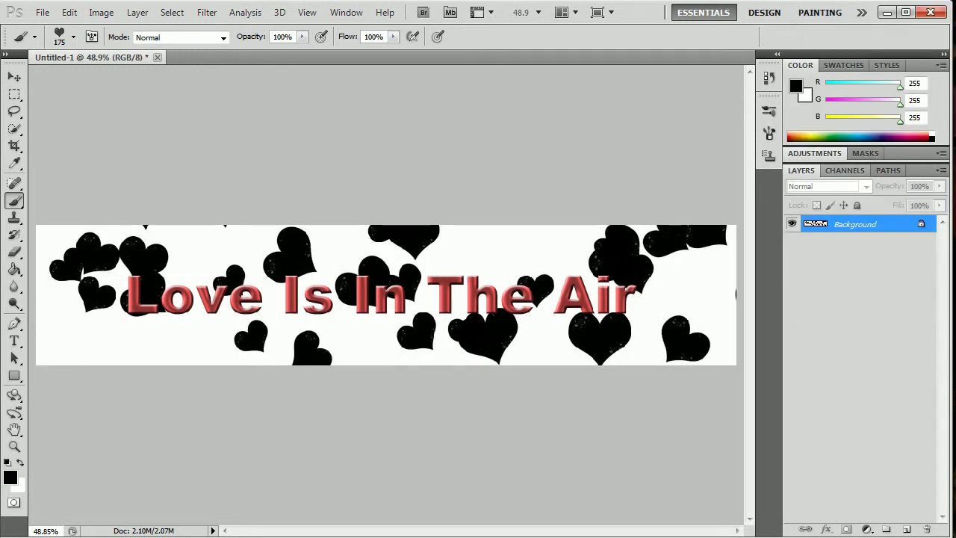
{"action": "double_click", "coordinate": [854, 224]}
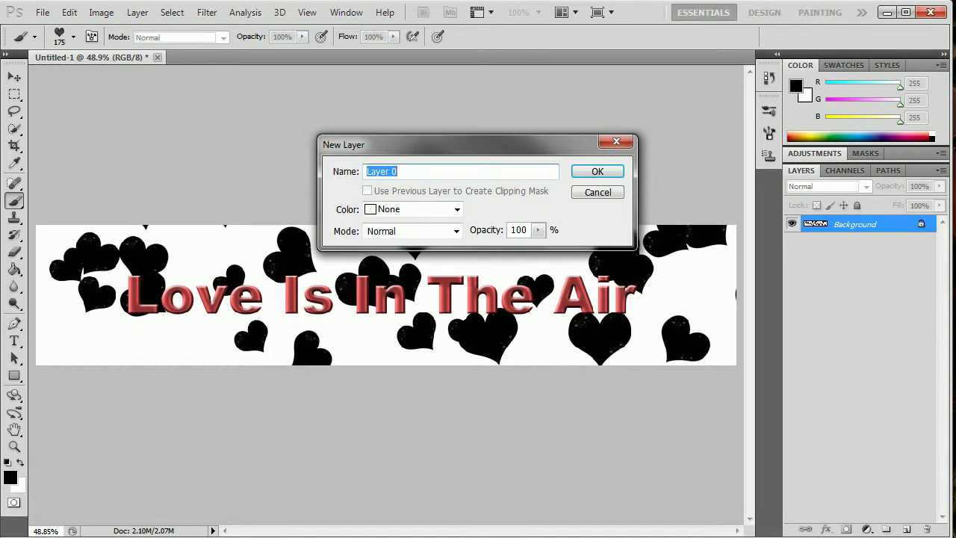
{"action": "key", "text": "Escape"}
{"action": "key", "text": "ctrl+z"}
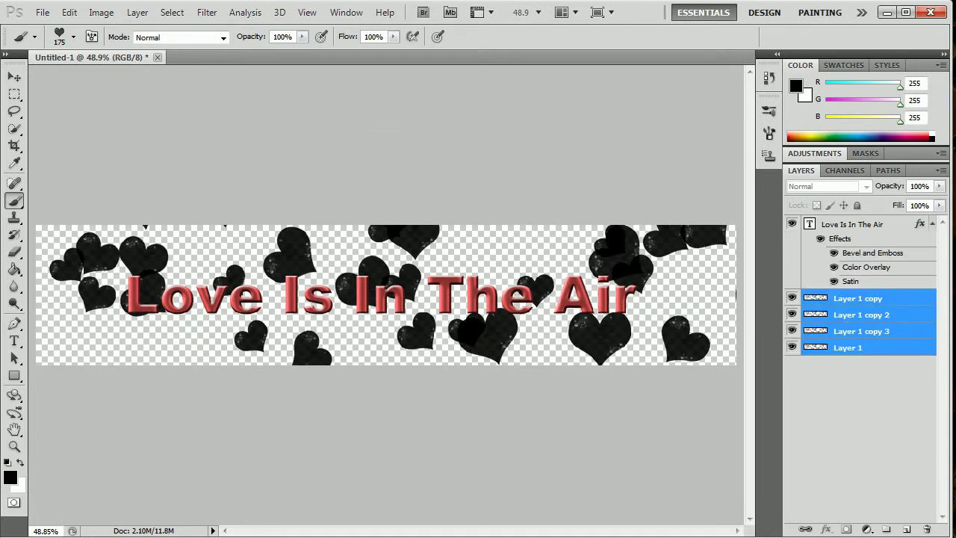
Step: Merge the four selected heart layers into one layer, keeping the text layer separate
{"action": "right_click", "coordinate": [795, 323]}
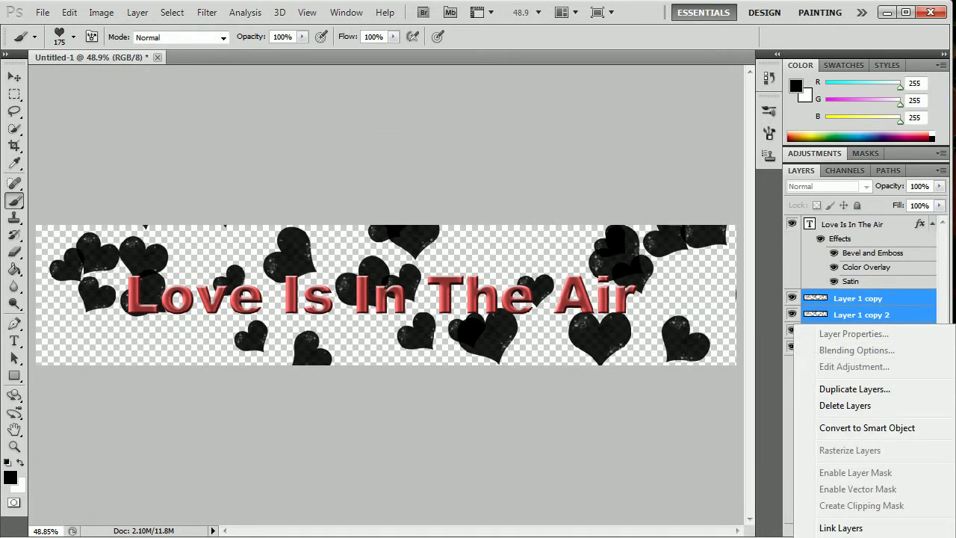
{"action": "left_click", "coordinate": [851, 527]}
{"action": "key", "text": "h"}
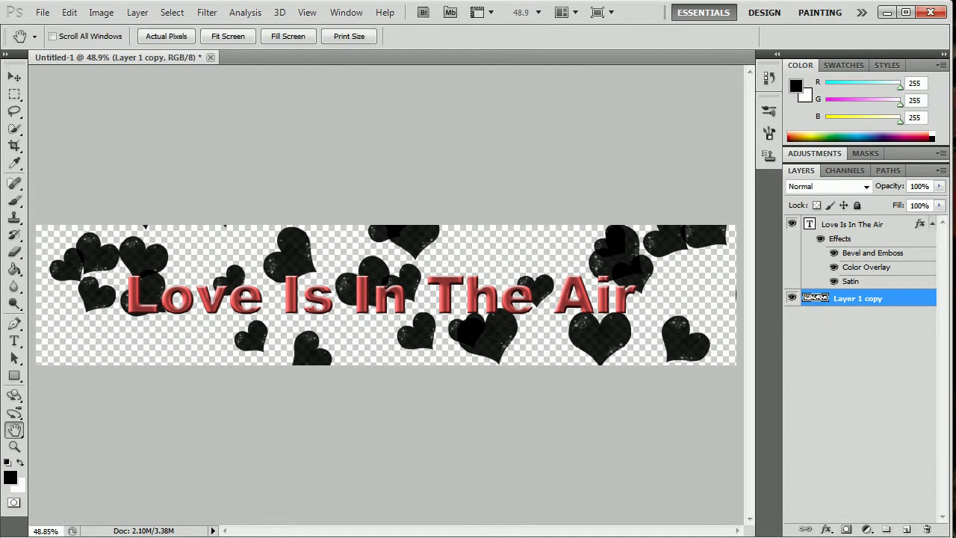
Step: Add Bevel and Emboss and a Color Overlay in light red #fa4d4d to the merged hearts layer
{"action": "double_click", "coordinate": [874, 296]}
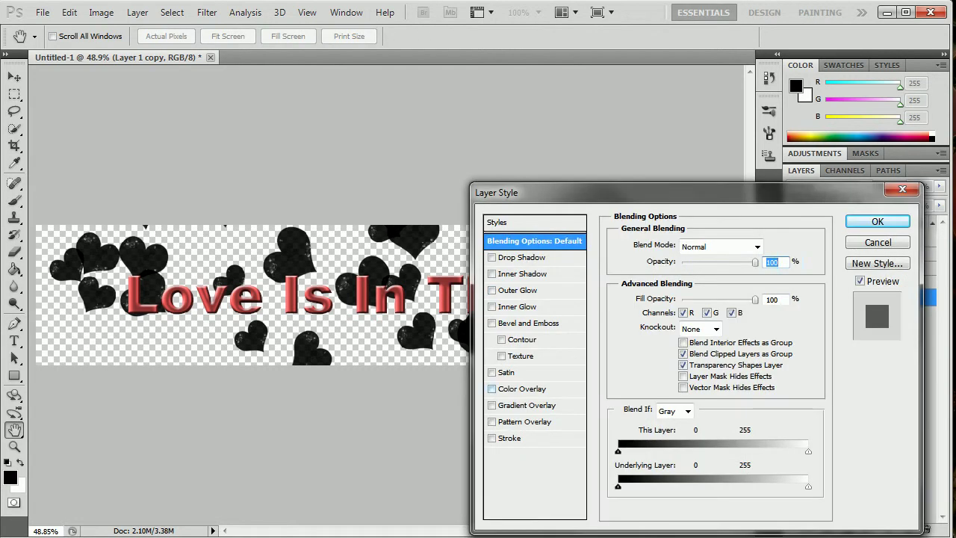
{"action": "left_click", "coordinate": [491, 388]}
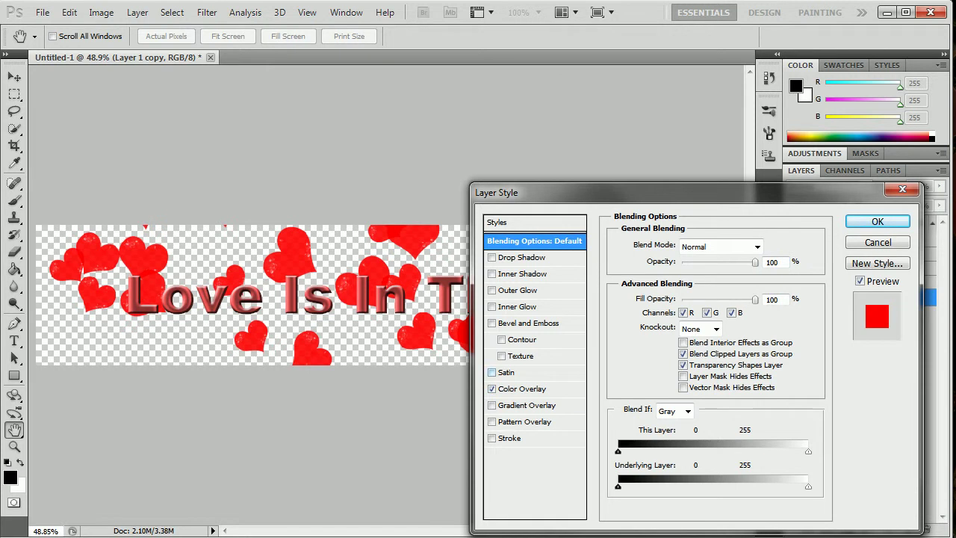
{"action": "left_click", "coordinate": [492, 322]}
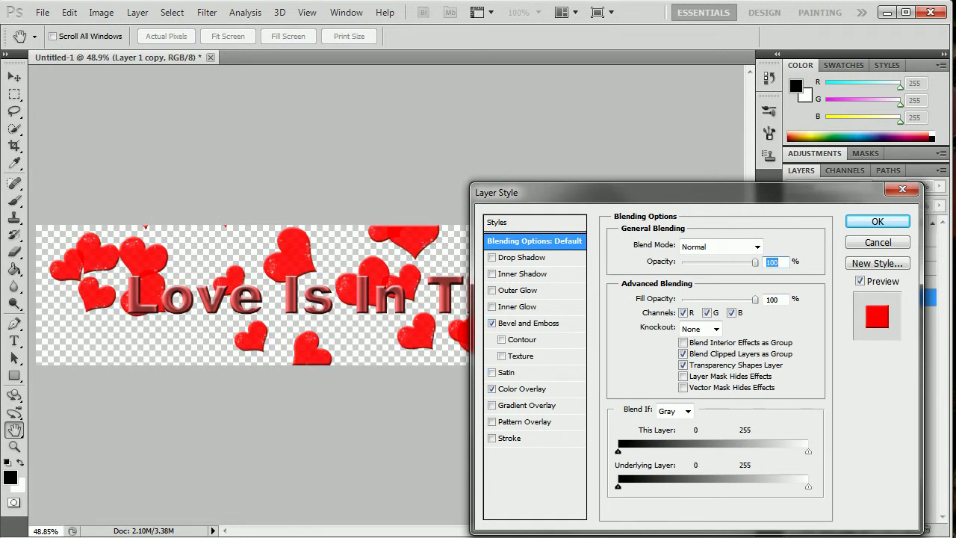
{"action": "left_click", "coordinate": [515, 388]}
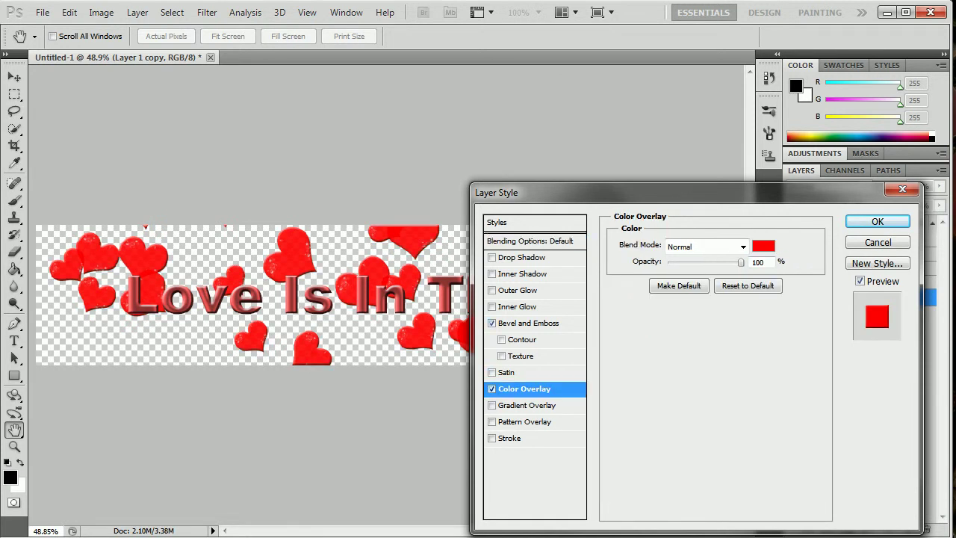
{"action": "left_click", "coordinate": [763, 245]}
{"action": "left_click_drag", "start_coordinate": [533, 153], "coordinate": [475, 156]}
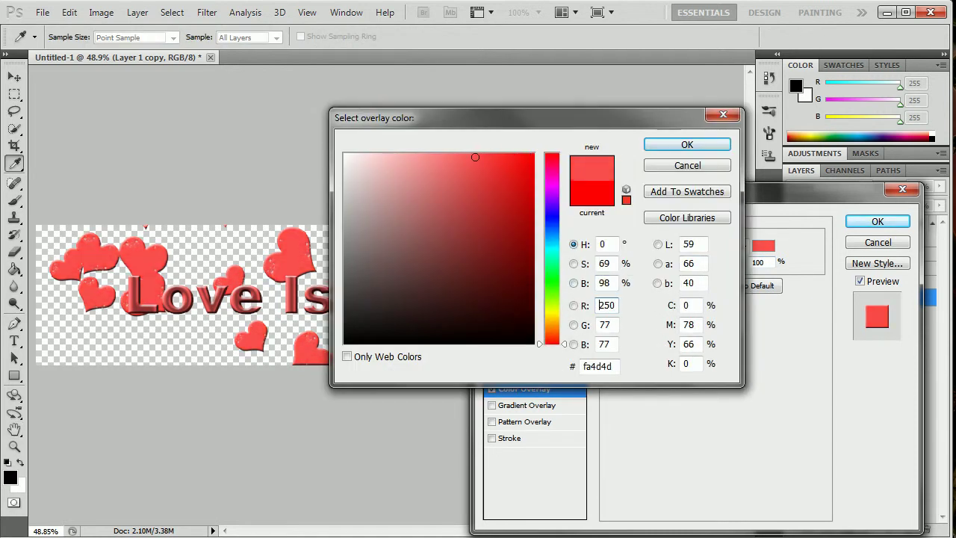
{"action": "key", "text": "Return"}
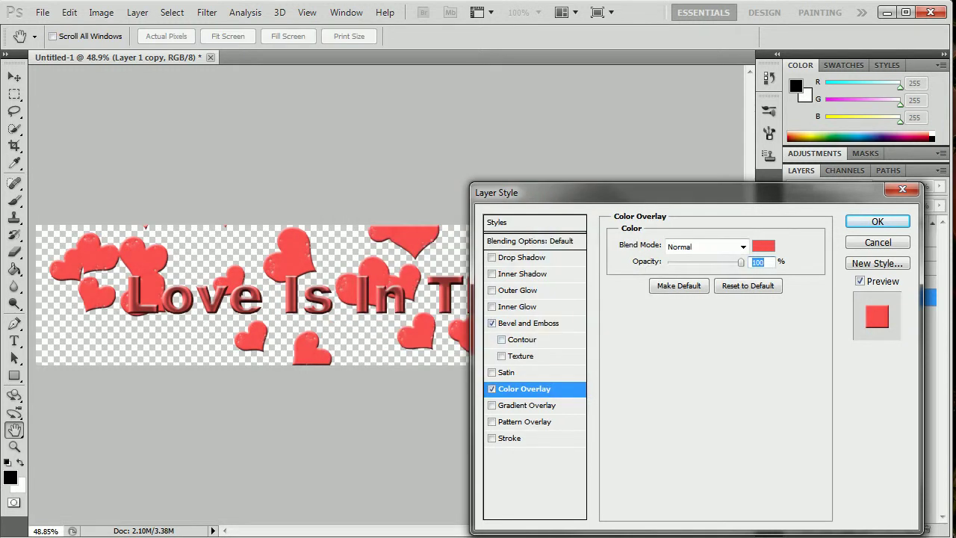
Step: Add a Satin effect to the hearts layer with its opacity set to 24%
{"action": "left_click", "coordinate": [492, 372]}
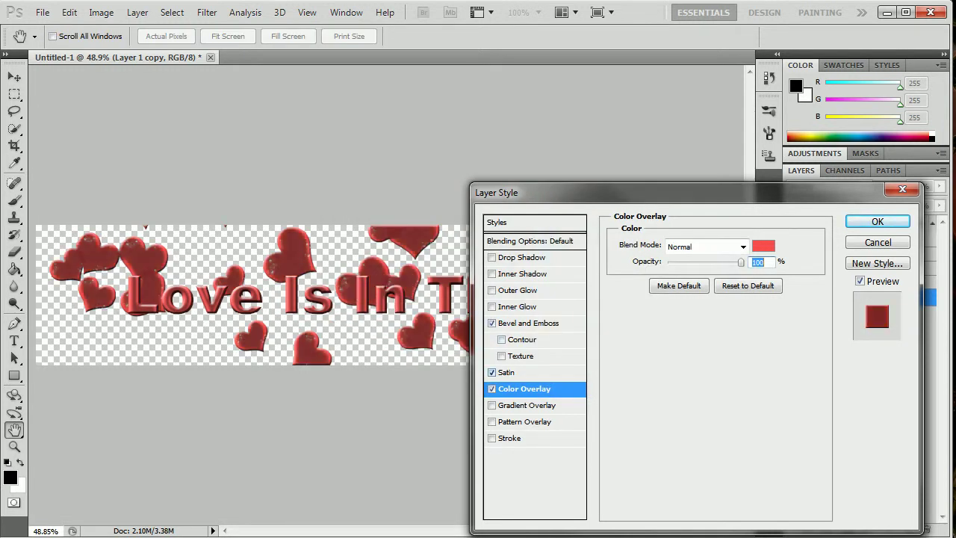
{"action": "left_click", "coordinate": [505, 372]}
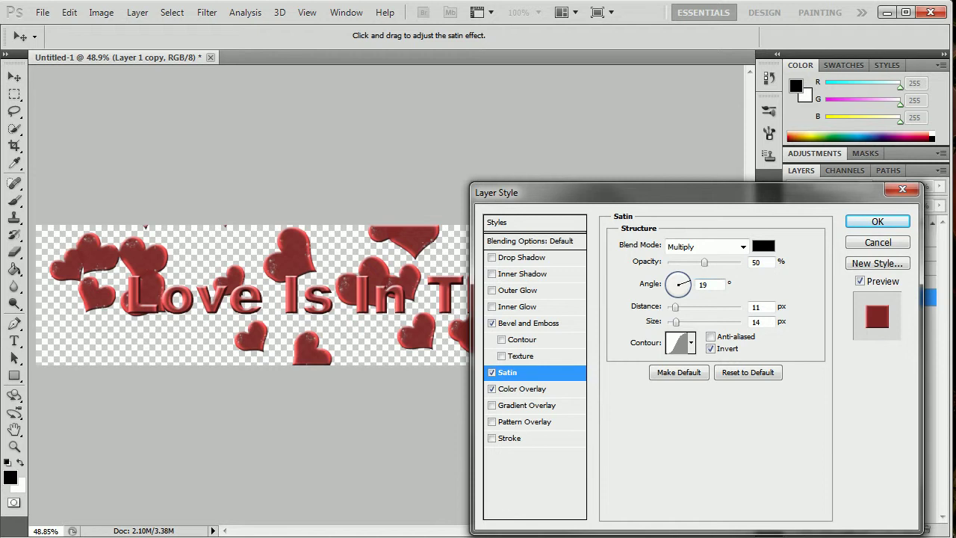
{"action": "left_click_drag", "start_coordinate": [705, 262], "coordinate": [684, 263]}
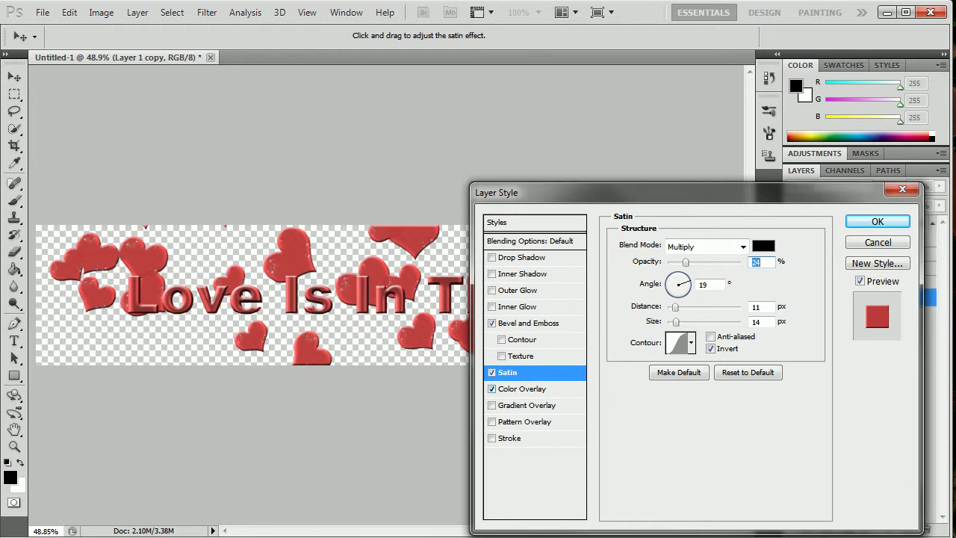
Step: Set the hearts' Bevel and Emboss depth to 521% and size to 7 px, and apply the layer style
{"action": "left_click", "coordinate": [526, 322]}
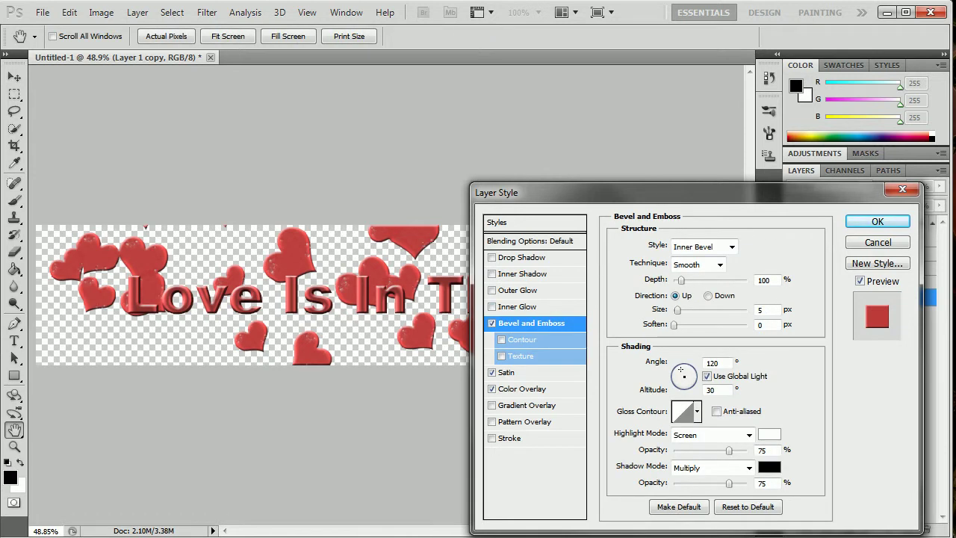
{"action": "left_click_drag", "start_coordinate": [681, 280], "coordinate": [712, 280]}
{"action": "mouse_move", "coordinate": [677, 309]}
{"action": "left_mouse_down"}
{"action": "mouse_move", "coordinate": [693, 309]}
{"action": "mouse_move", "coordinate": [680, 309]}
{"action": "left_mouse_up"}
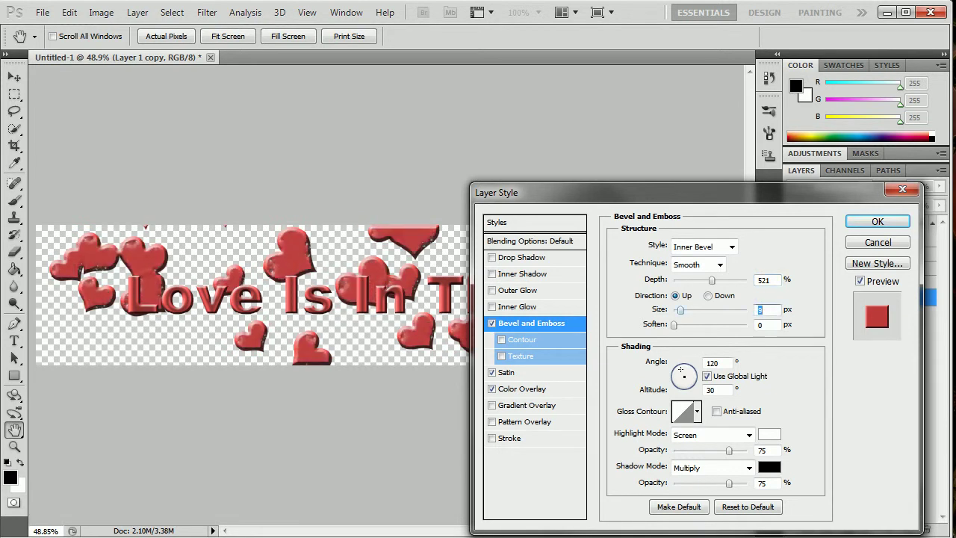
{"action": "type", "text": "7"}
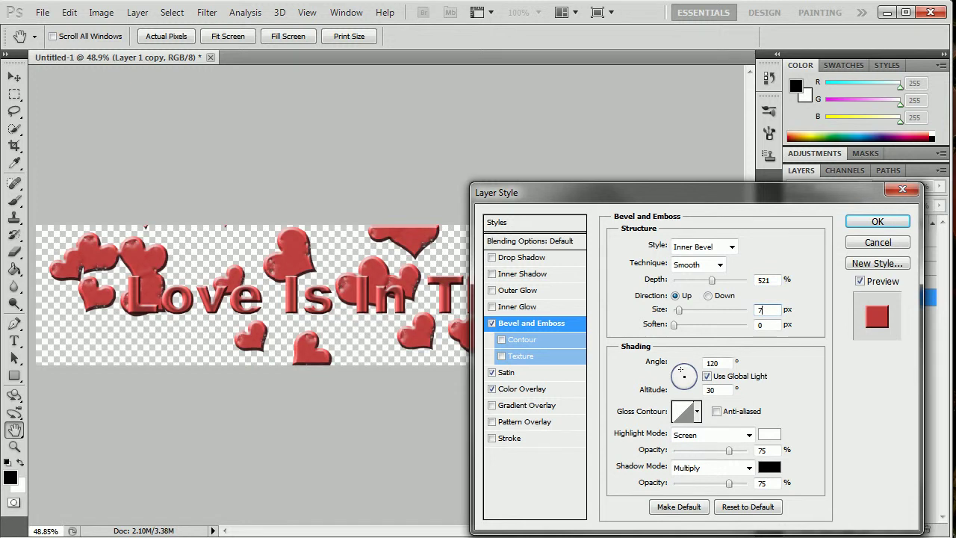
{"action": "key", "text": "Return"}
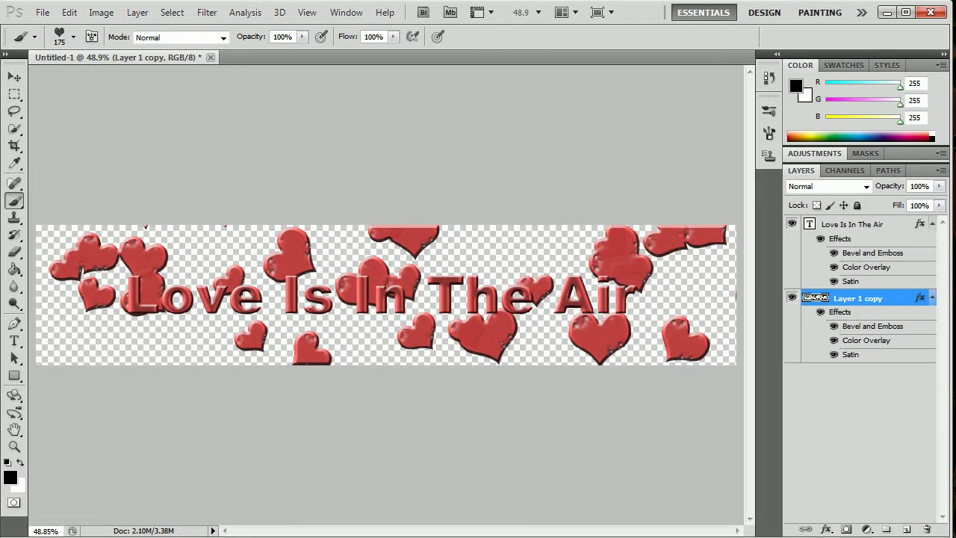
Step: Change the hearts' Bevel and Emboss size to 6 px and its shadow opacity to 100%
{"action": "double_click", "coordinate": [900, 298]}
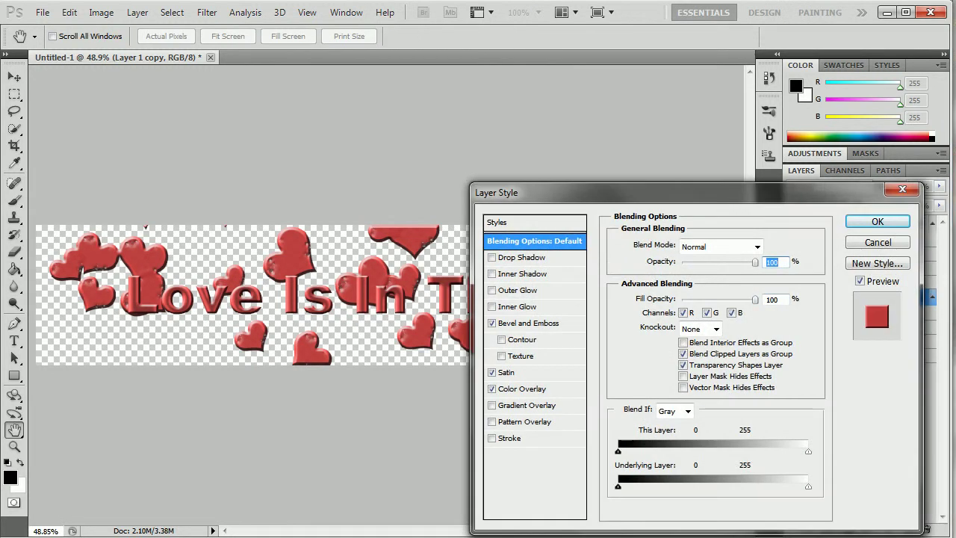
{"action": "left_click", "coordinate": [528, 322]}
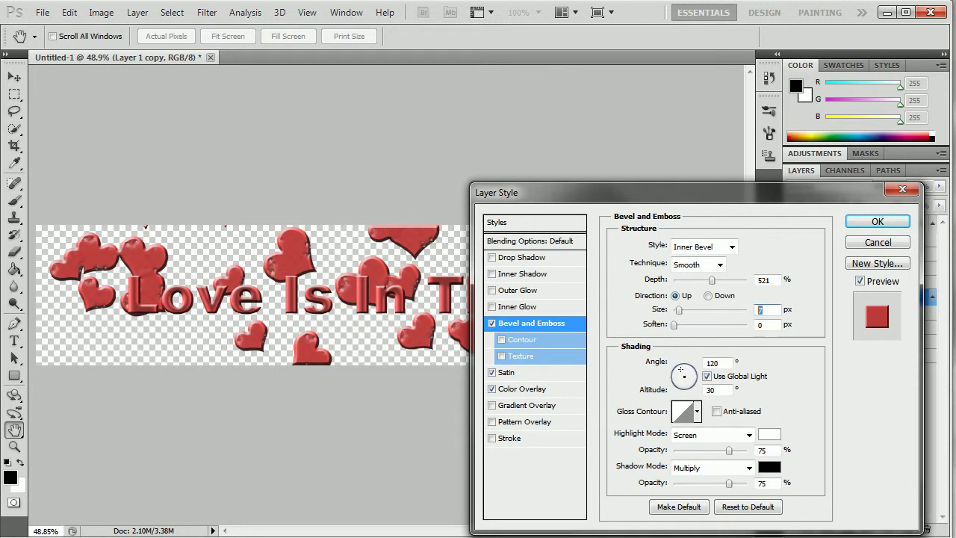
{"action": "type", "text": "6"}
{"action": "key", "text": "Tab"}
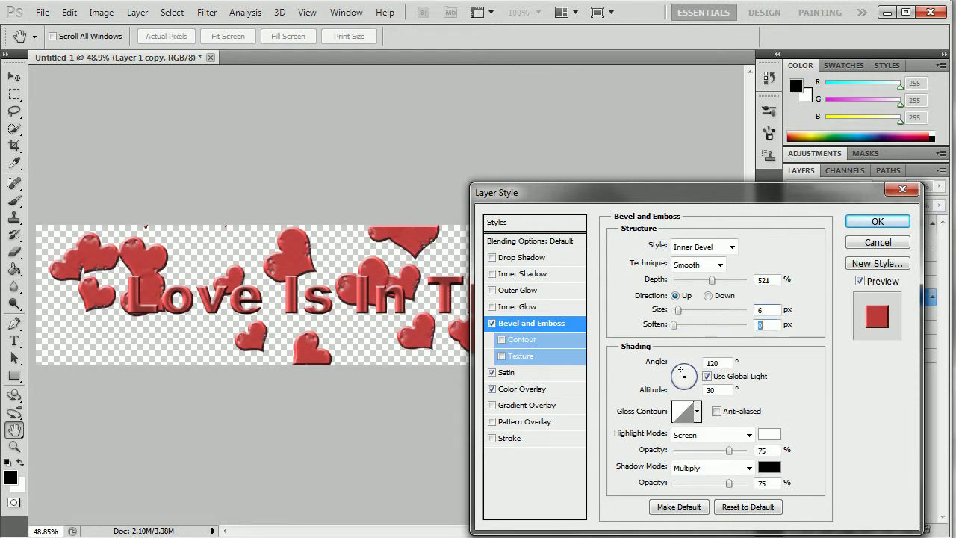
{"action": "key", "text": "Tab"}
{"action": "key", "text": "Tab"}
{"action": "key", "text": "Tab"}
{"action": "key", "text": "Tab"}
{"action": "key", "text": "Tab"}
{"action": "key", "text": "Tab"}
{"action": "key", "text": "Tab"}
{"action": "key", "text": "Tab"}
{"action": "key", "text": "Tab"}
{"action": "key", "text": "shift+Up"}
{"action": "key", "text": "shift+Up"}
{"action": "key", "text": "shift+Up"}
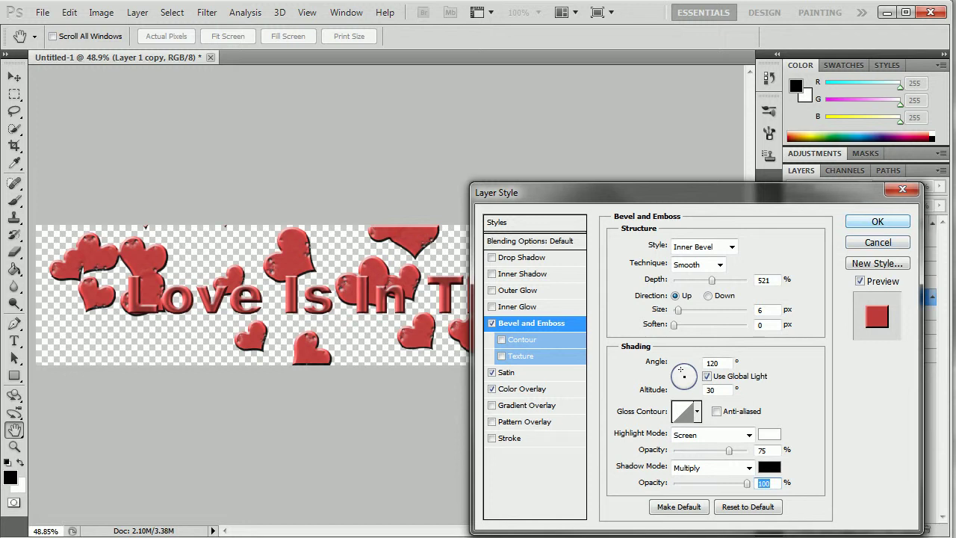
{"action": "key", "text": "Return"}
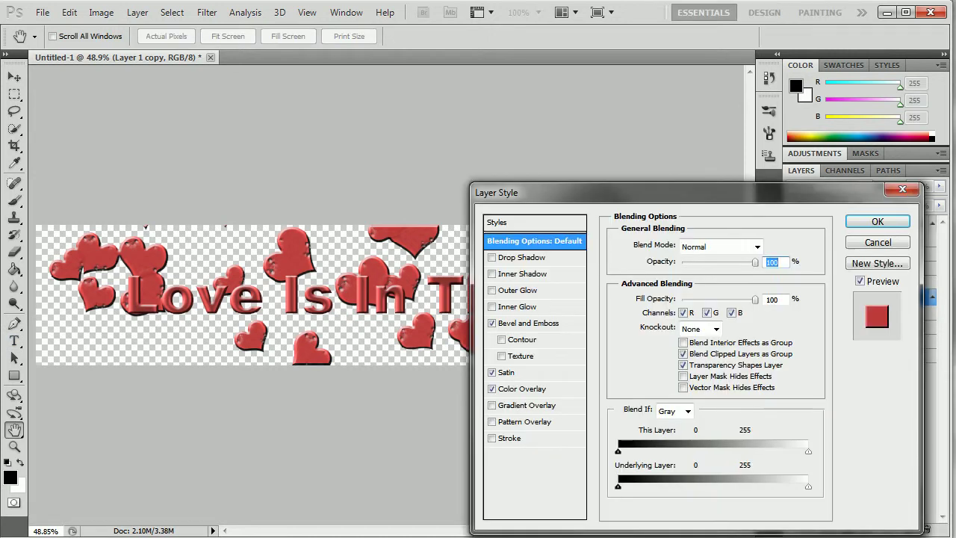
Step: Raise the hearts' Satin opacity to 36% and apply the layer style
{"action": "left_click", "coordinate": [507, 372]}
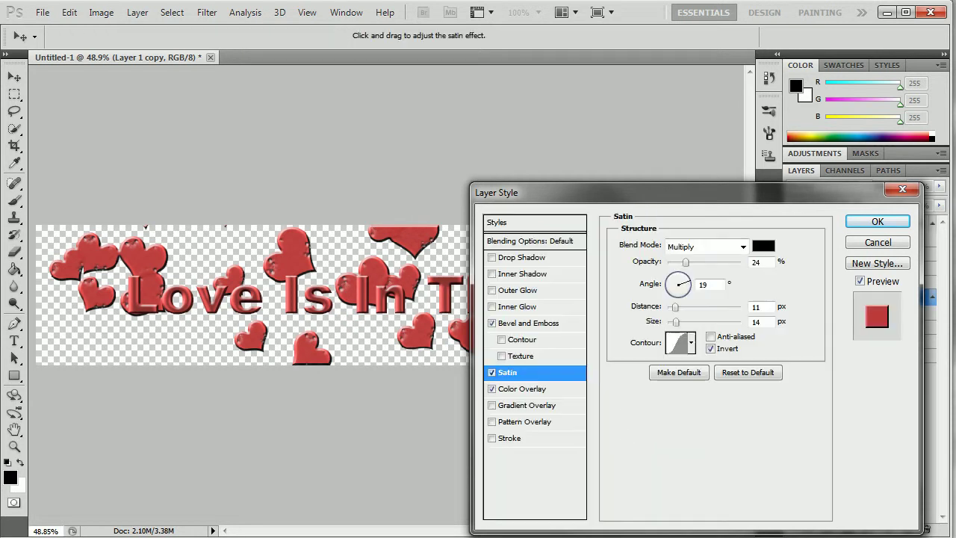
{"action": "key", "text": "Up"}
{"action": "key", "text": "Up"}
{"action": "key", "text": "Up"}
{"action": "key", "text": "Up"}
{"action": "key", "text": "Up"}
{"action": "key", "text": "Up"}
{"action": "key", "text": "Up"}
{"action": "key", "text": "Up"}
{"action": "key", "text": "Up"}
{"action": "key", "text": "Up"}
{"action": "key", "text": "Up"}
{"action": "key", "text": "Up"}
{"action": "key", "text": "Up"}
{"action": "key", "text": "Up"}
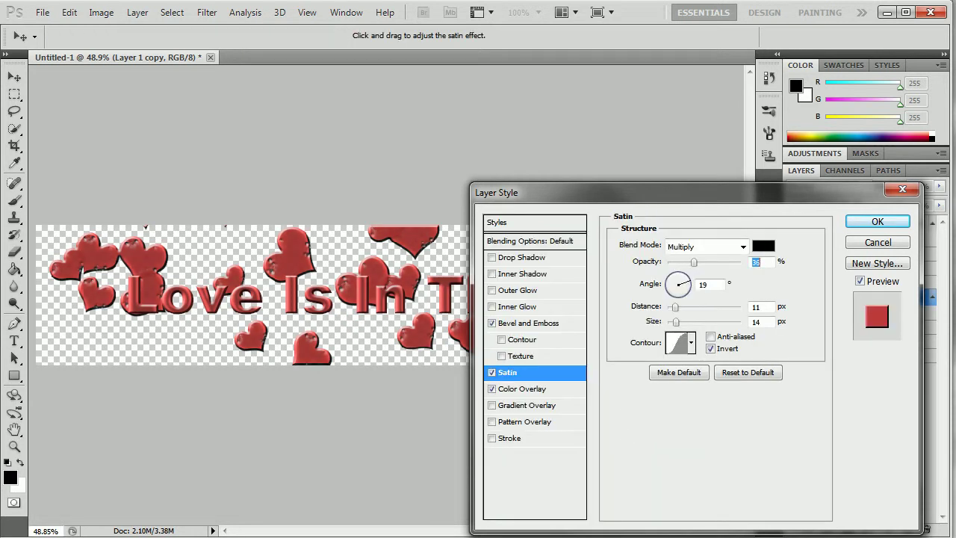
{"action": "key", "text": "Down"}
{"action": "key", "text": "Down"}
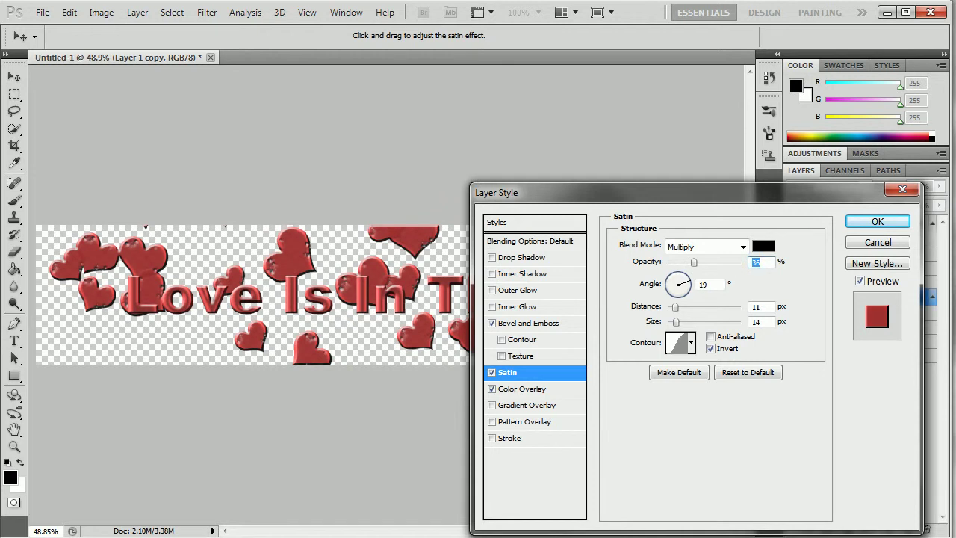
{"action": "key", "text": "Return"}
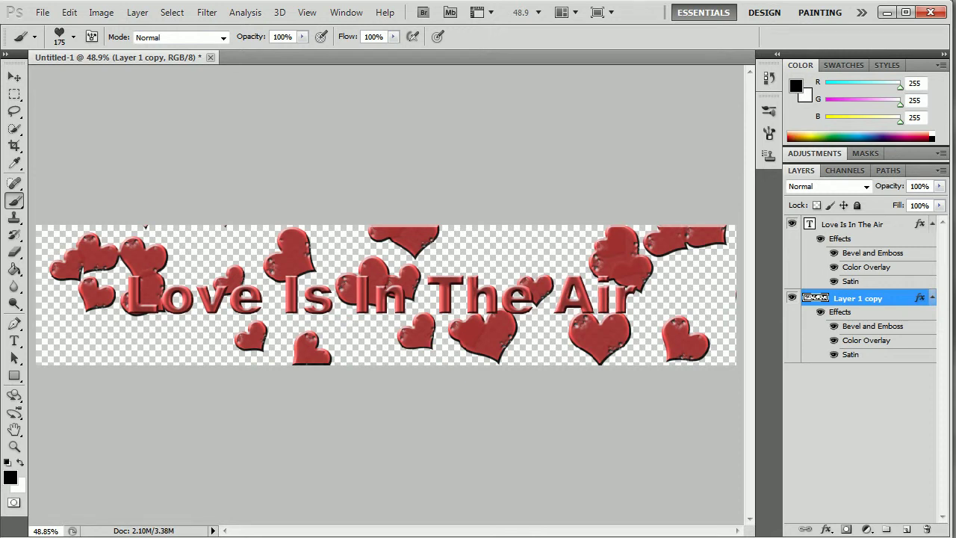
Step: Erase the overlapping heart cluster above "Air" and its leftover fragments, using the Eraser enlarged to 45 px
{"action": "left_click", "coordinate": [14, 252]}
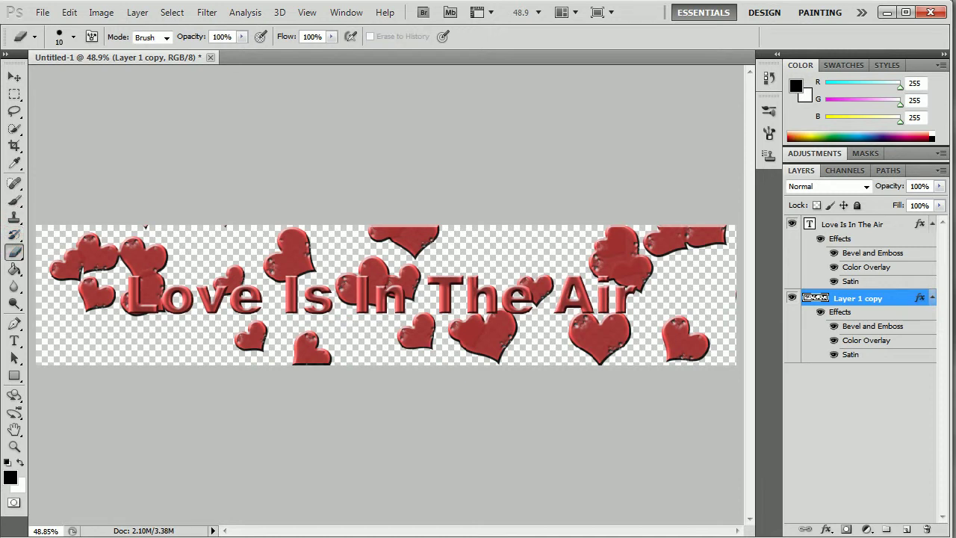
{"action": "key", "text": "bracketright"}
{"action": "key", "text": "bracketright"}
{"action": "mouse_move", "coordinate": [596, 240]}
{"action": "left_mouse_down"}
{"action": "mouse_move", "coordinate": [602, 269]}
{"action": "mouse_move", "coordinate": [613, 233]}
{"action": "mouse_move", "coordinate": [633, 247]}
{"action": "mouse_move", "coordinate": [634, 274]}
{"action": "mouse_move", "coordinate": [625, 263]}
{"action": "mouse_move", "coordinate": [651, 268]}
{"action": "left_mouse_up"}
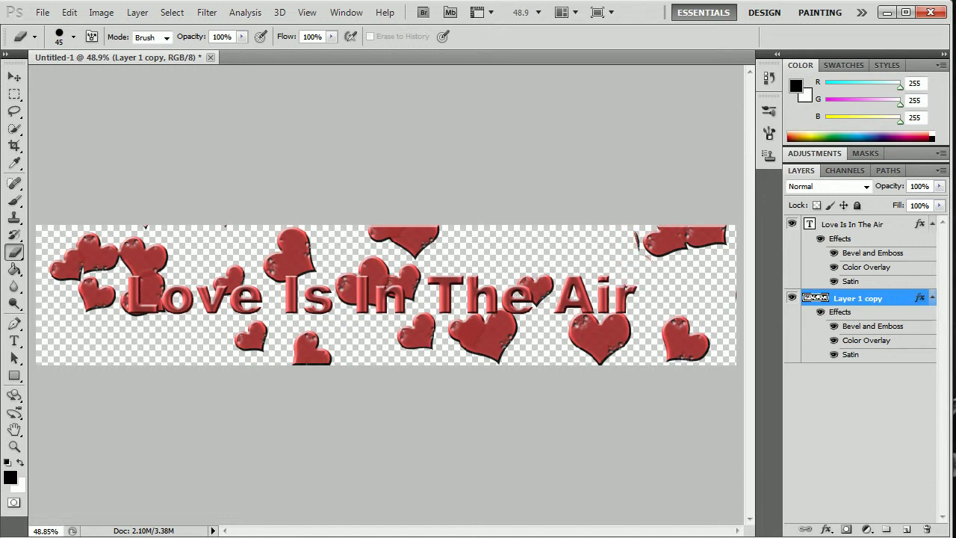
{"action": "left_click_drag", "start_coordinate": [636, 231], "coordinate": [639, 244]}
Step: Try erasing the cut-off heart at the banner's upper edge between "In" and "The", and undo the eraser strokes
{"action": "mouse_move", "coordinate": [369, 231]}
{"action": "left_mouse_down"}
{"action": "mouse_move", "coordinate": [409, 232]}
{"action": "mouse_move", "coordinate": [395, 242]}
{"action": "mouse_move", "coordinate": [428, 235]}
{"action": "mouse_move", "coordinate": [411, 268]}
{"action": "left_mouse_up"}
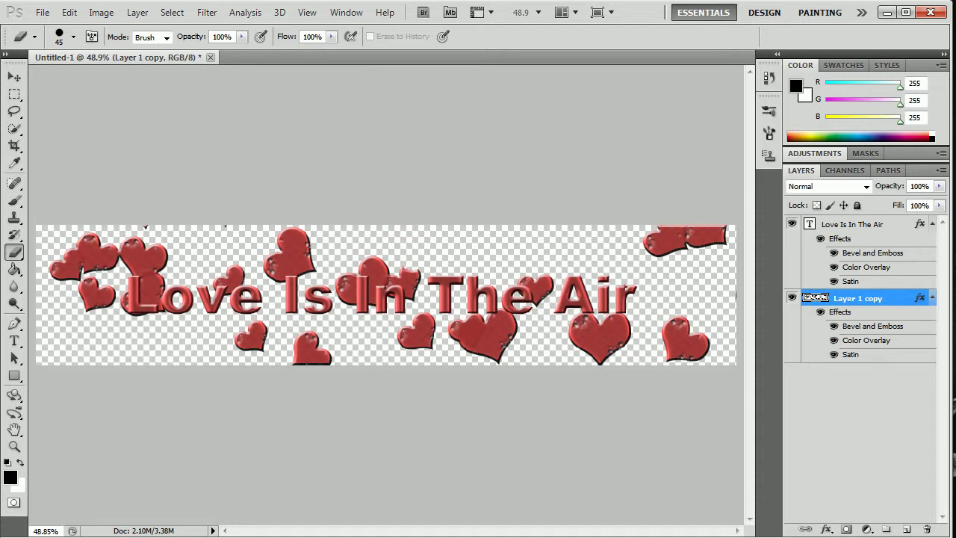
{"action": "key", "text": "ctrl+alt+z"}
{"action": "key", "text": "ctrl+alt+z"}
{"action": "key", "text": "ctrl+alt+z"}
{"action": "key", "text": "ctrl+alt+z"}
{"action": "key", "text": "ctrl+alt+z"}
Step: Erase the cut-off hearts at the banner's upper edge between "In" and "The" and at its lower edge below "Is"
{"action": "mouse_move", "coordinate": [421, 229]}
{"action": "left_mouse_down"}
{"action": "mouse_move", "coordinate": [436, 239]}
{"action": "mouse_move", "coordinate": [374, 233]}
{"action": "mouse_move", "coordinate": [425, 251]}
{"action": "mouse_move", "coordinate": [436, 227]}
{"action": "mouse_move", "coordinate": [417, 227]}
{"action": "mouse_move", "coordinate": [412, 254]}
{"action": "left_mouse_up"}
{"action": "left_click", "coordinate": [418, 254]}
{"action": "left_click", "coordinate": [414, 257]}
{"action": "mouse_move", "coordinate": [323, 359]}
{"action": "left_mouse_down"}
{"action": "mouse_move", "coordinate": [306, 355]}
{"action": "mouse_move", "coordinate": [306, 334]}
{"action": "left_mouse_up"}
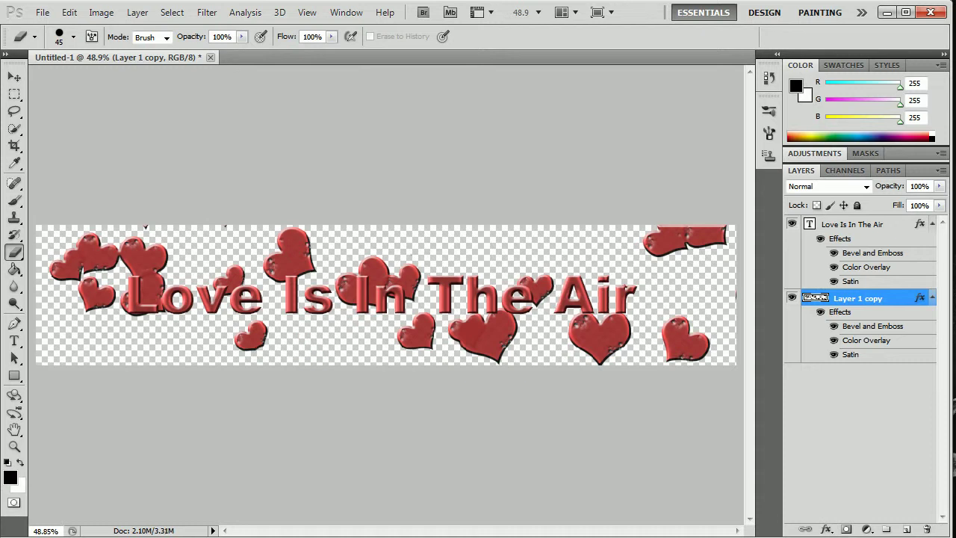
Step: Undo the last eraser stroke and erase again at the banner's lower edge below "Is"
{"action": "key", "text": "ctrl+z"}
{"action": "mouse_move", "coordinate": [299, 351]}
{"action": "left_mouse_down"}
{"action": "mouse_move", "coordinate": [309, 345]}
{"action": "mouse_move", "coordinate": [327, 359]}
{"action": "left_mouse_up"}
Step: Add a new layer and place it beneath the hearts layer at the bottom of the layer stack
{"action": "left_click", "coordinate": [907, 529]}
{"action": "left_click_drag", "start_coordinate": [847, 298], "coordinate": [859, 414]}
Step: Try filling the new background layer with black using the Paint Bucket, and undo the fill
{"action": "key", "text": "g"}
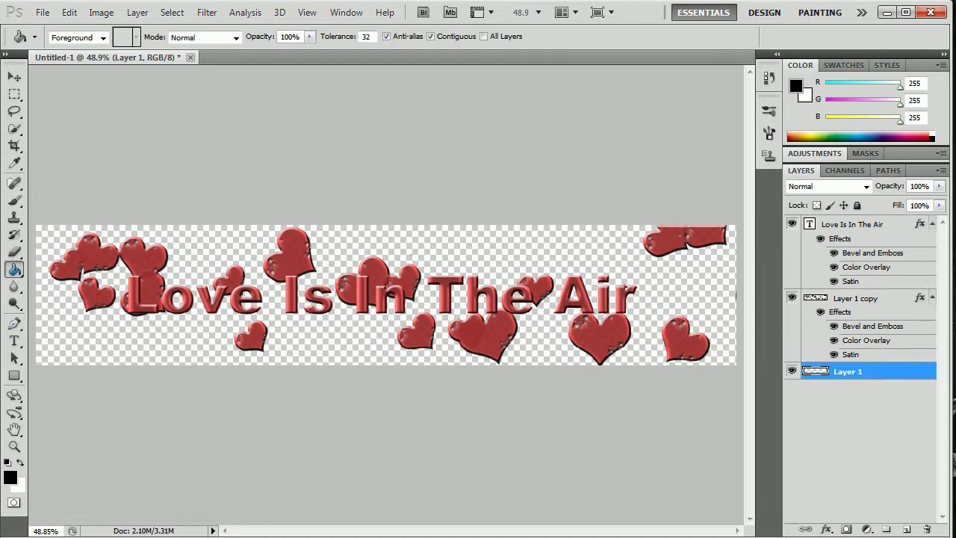
{"action": "left_click", "coordinate": [410, 254]}
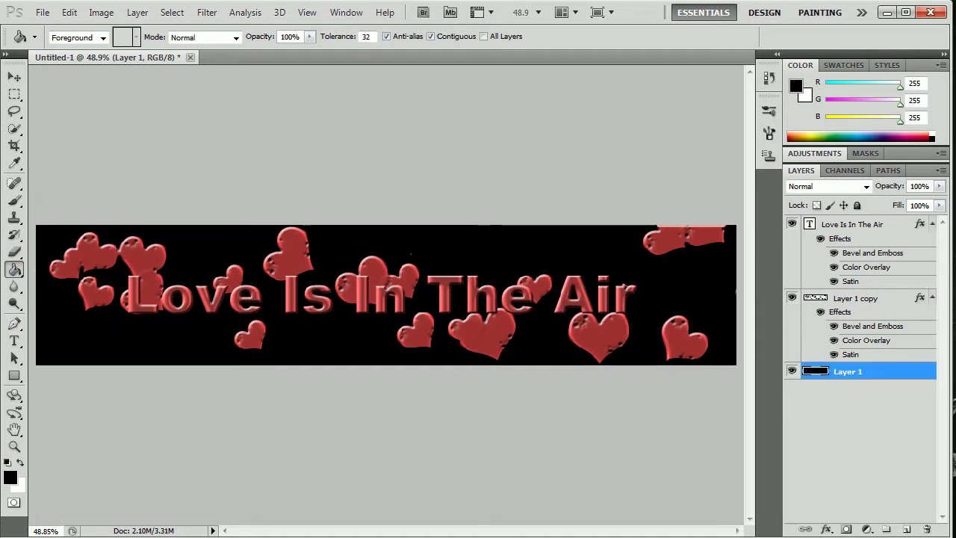
{"action": "key", "text": "ctrl+z"}
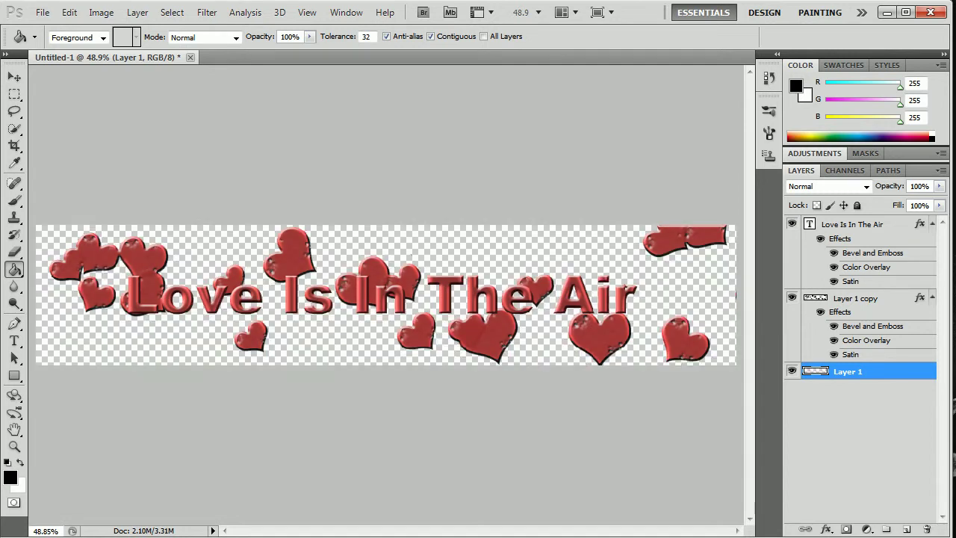
Step: Save a JPEG copy of the banner in My Pictures under the file name "Love is in the air"
{"action": "left_click", "coordinate": [42, 12]}
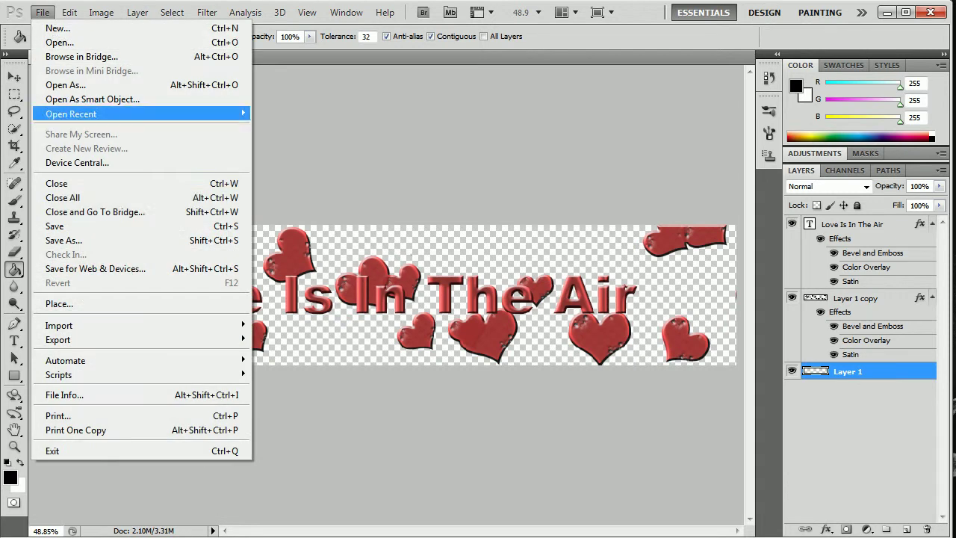
{"action": "left_click", "coordinate": [63, 239]}
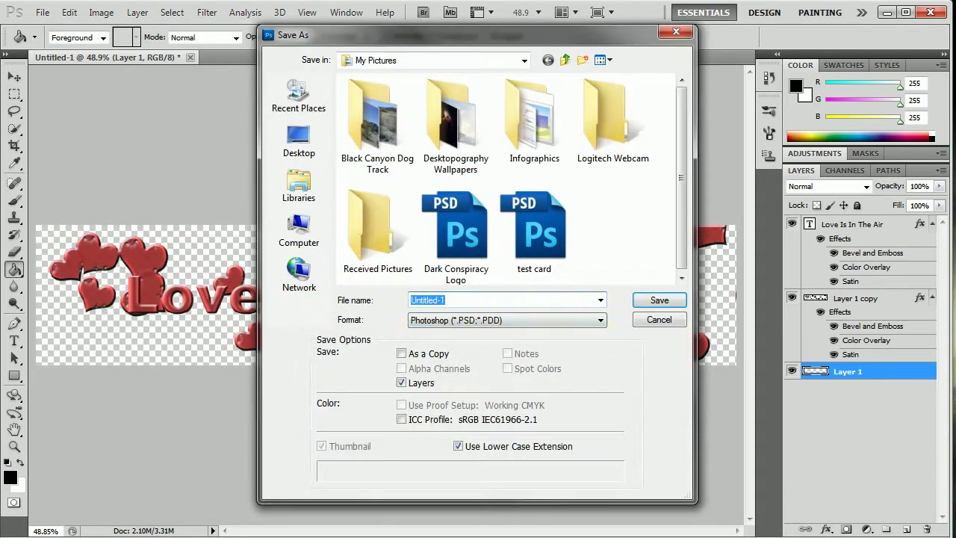
{"action": "left_click", "coordinate": [507, 320]}
{"action": "left_click", "coordinate": [507, 422]}
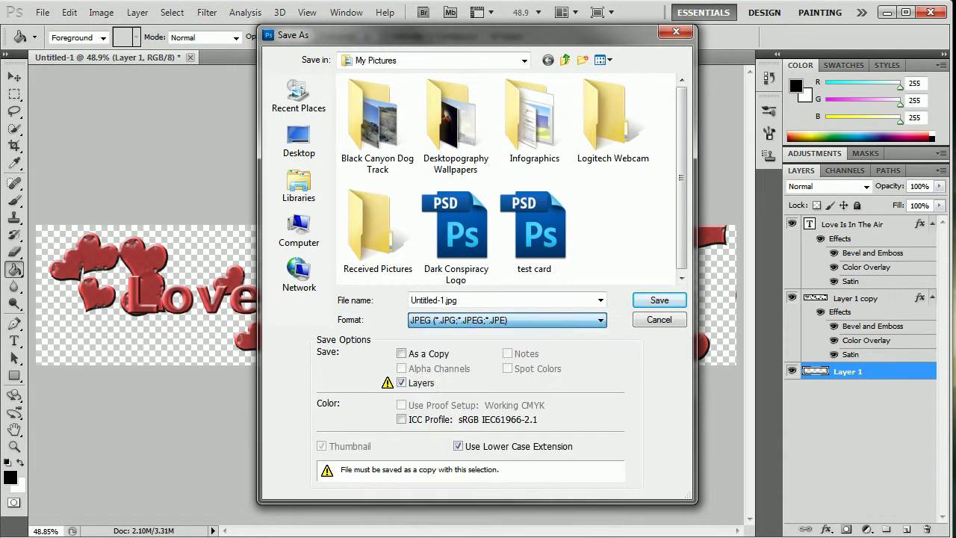
{"action": "left_click", "coordinate": [507, 320]}
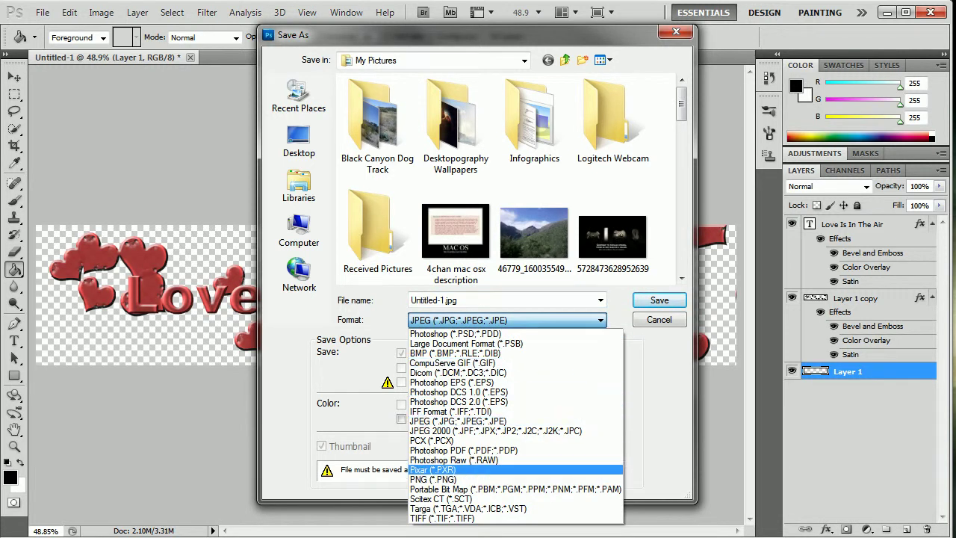
{"action": "key", "text": "Escape"}
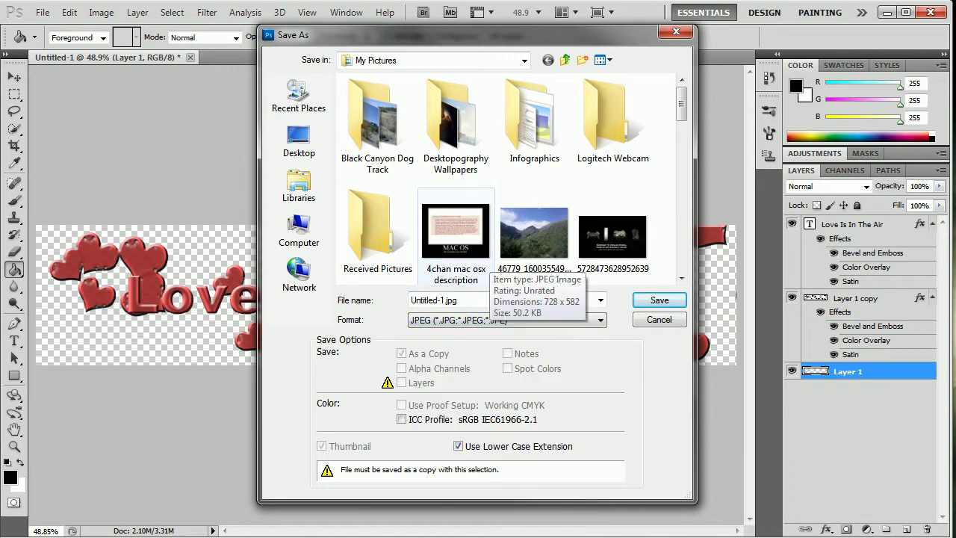
{"action": "key", "text": "shift+Tab"}
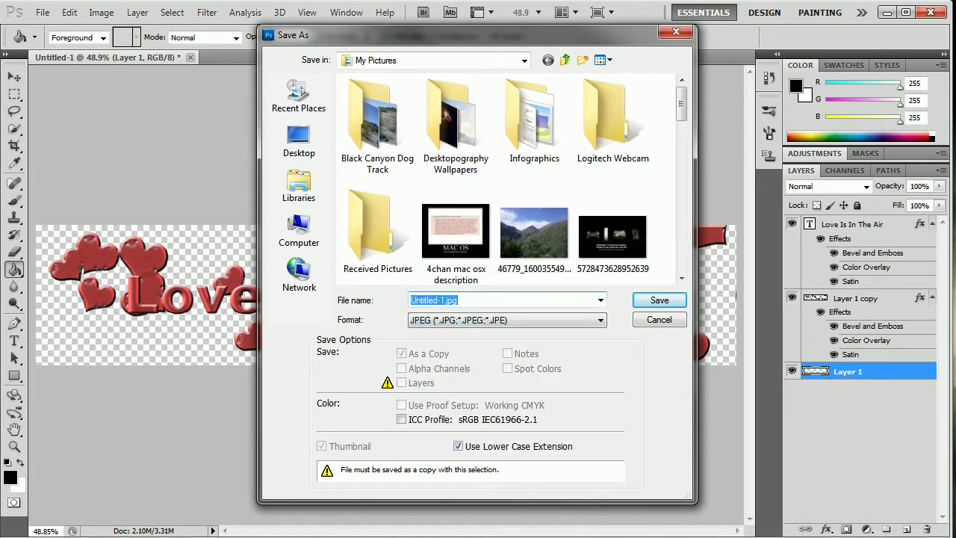
{"action": "key", "text": "BackSpace"}
{"action": "type", "text": "Love is in the air"}
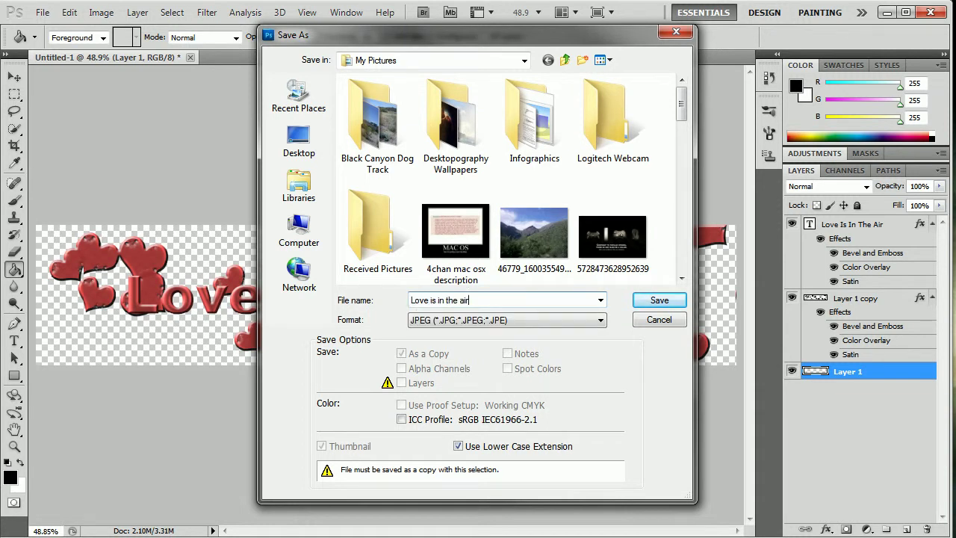
{"action": "key", "text": "Return"}
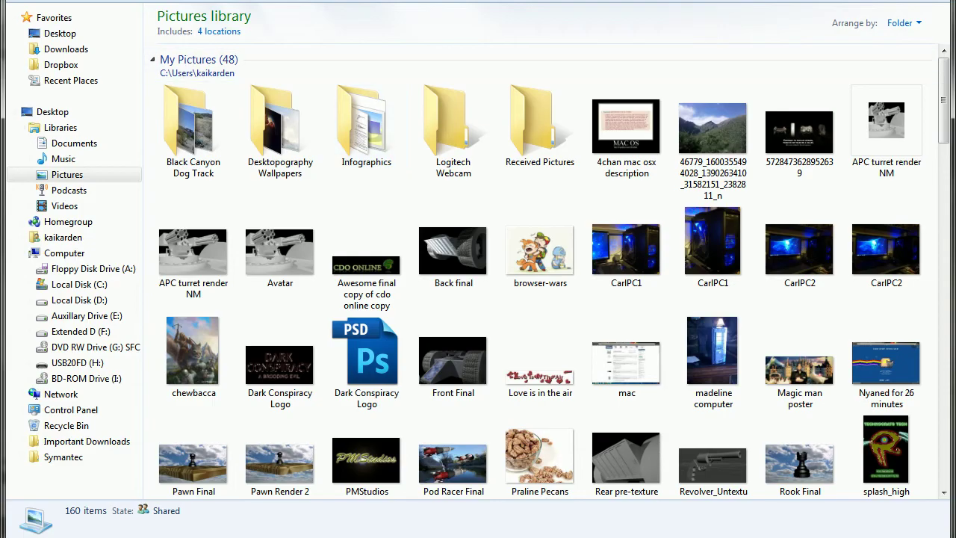
Step: Select the saved "Love is in the air" image in the Windows Explorer Pictures library to check its preview
{"action": "left_click", "coordinate": [540, 359]}
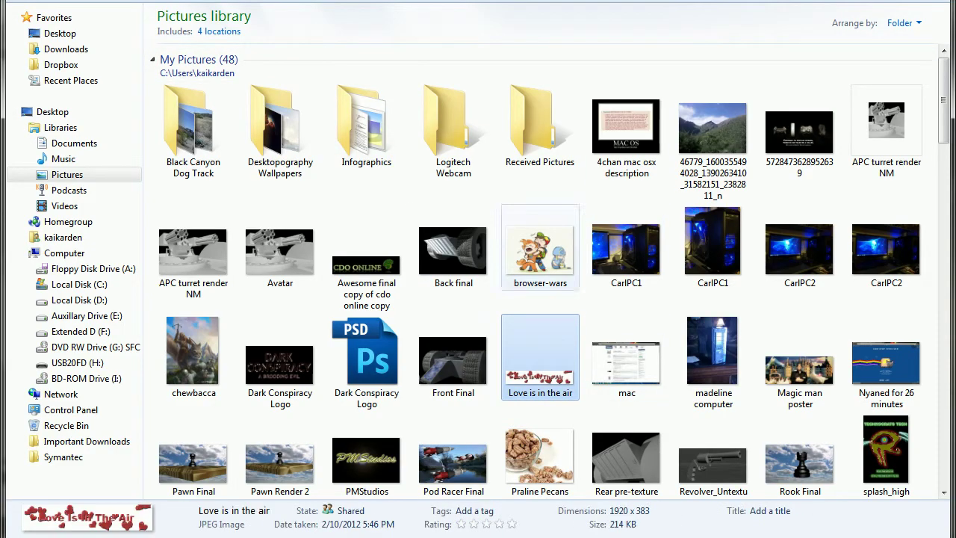